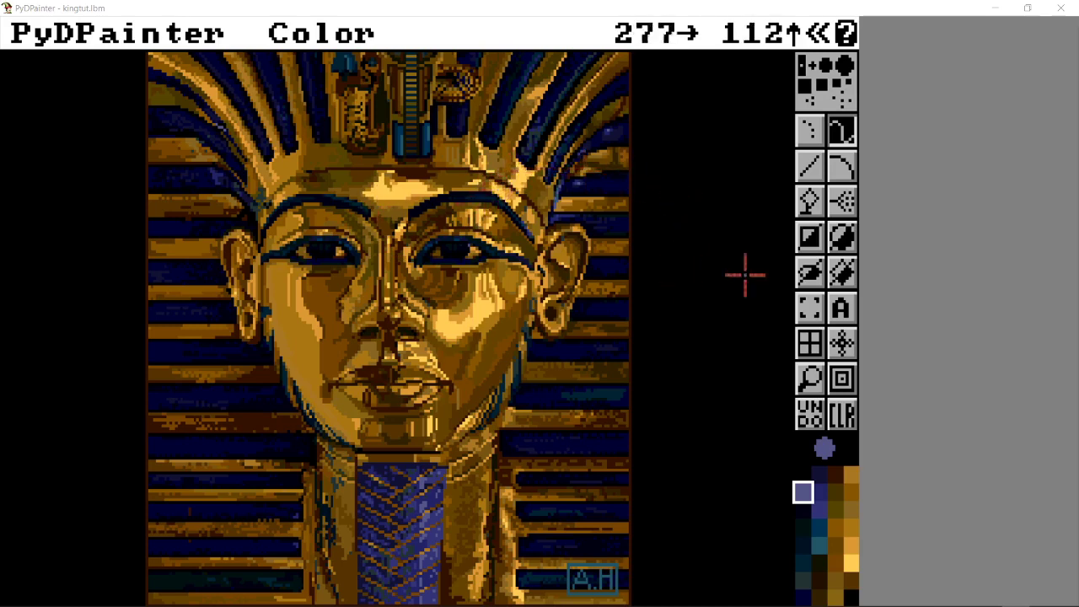
Step: Open and close PyDPainter's Mode menu without choosing, leaving the Tutankhamun picture untouched
{"action": "mouse_move", "coordinate": [400, 38]}
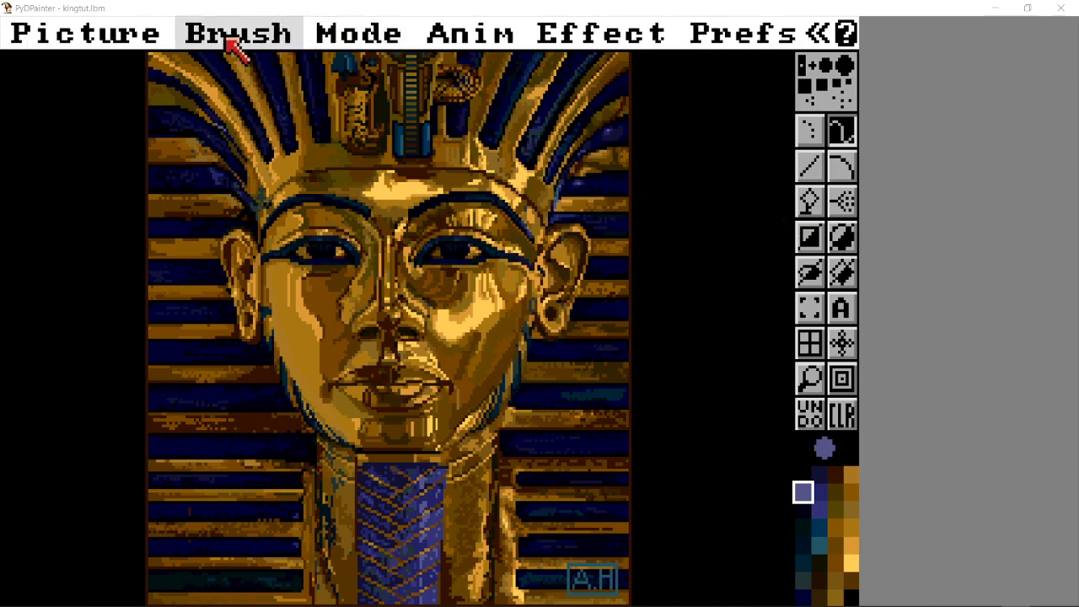
{"action": "left_click", "coordinate": [110, 39]}
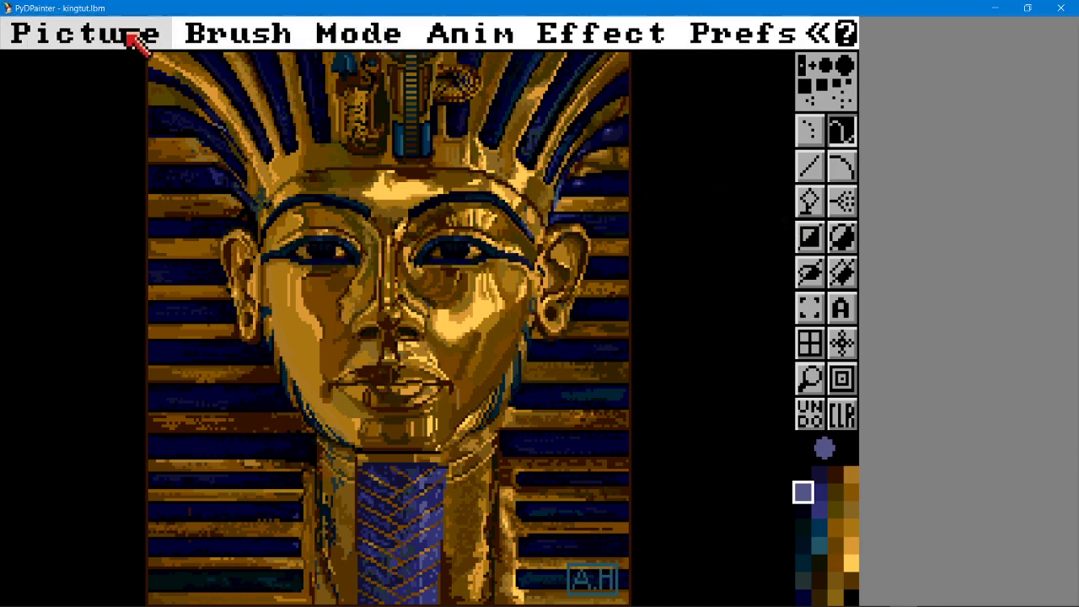
{"action": "left_click", "coordinate": [353, 44]}
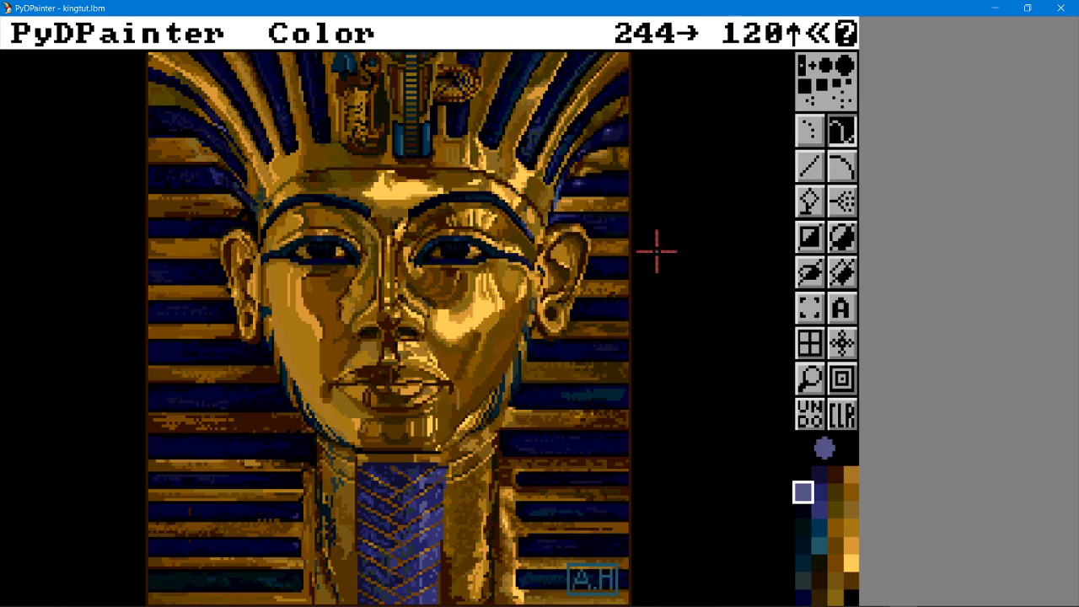
{"action": "mouse_move", "coordinate": [74, 39]}
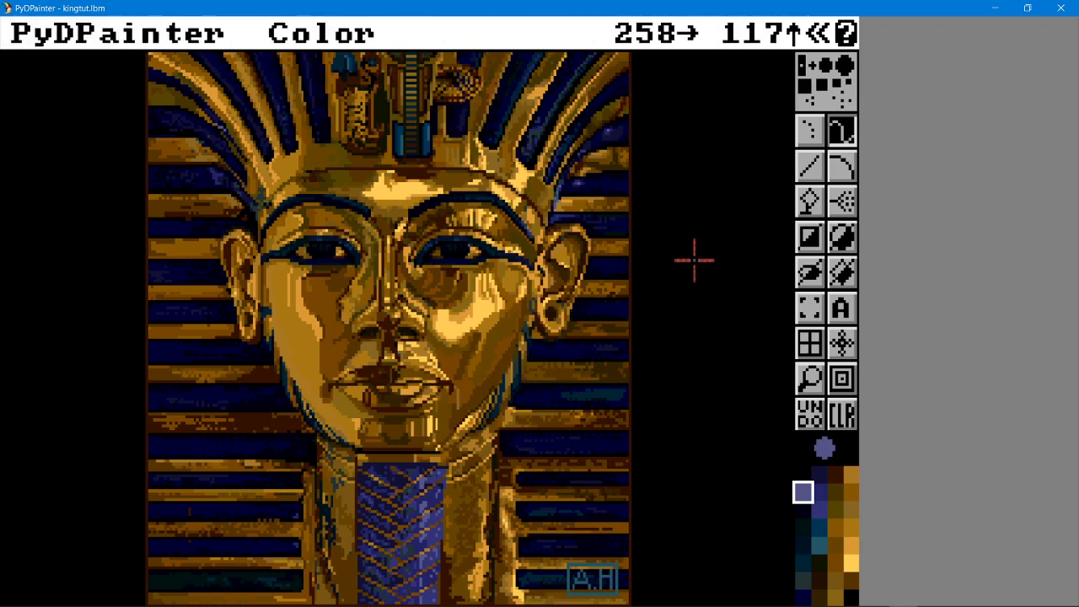
{"action": "mouse_move", "coordinate": [784, 600]}
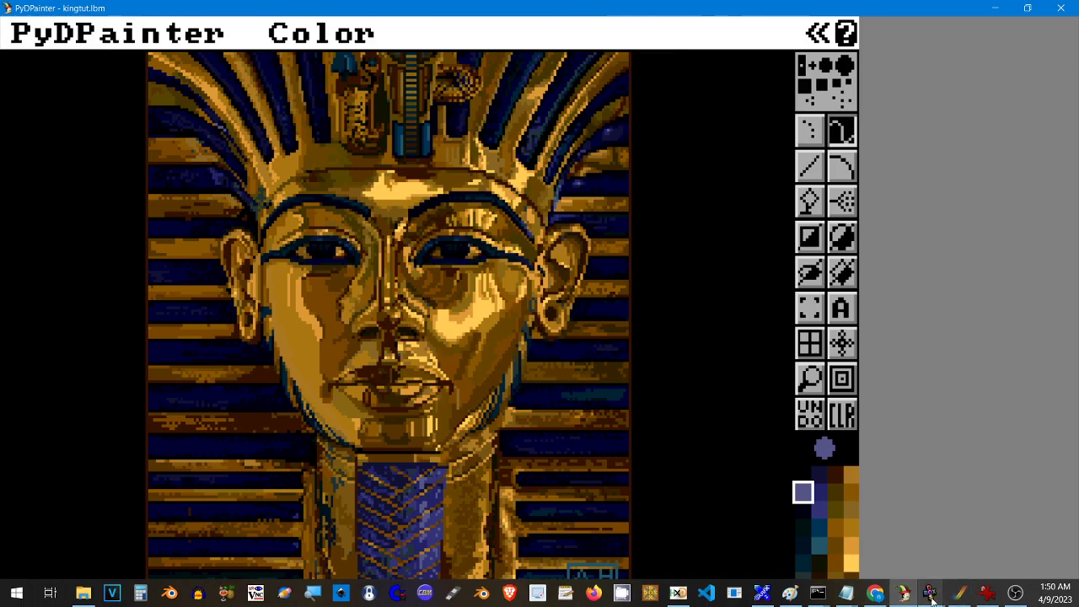
Step: Bring WinUAE forward and minimise PyDPainter and the browser to uncover it
{"action": "mouse_move", "coordinate": [964, 599]}
{"action": "left_click", "coordinate": [973, 519]}
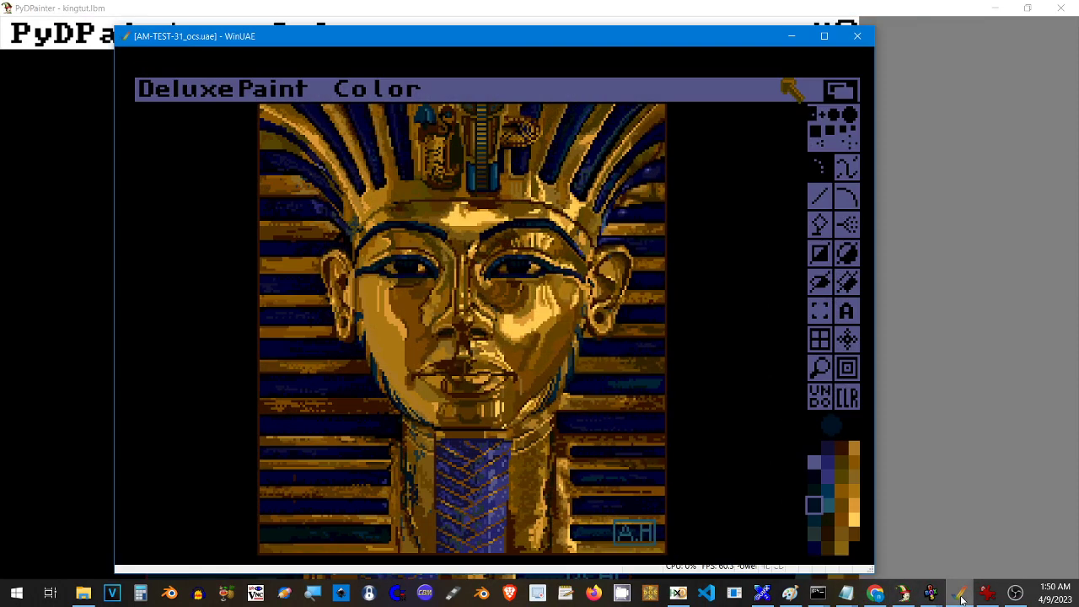
{"action": "left_click", "coordinate": [995, 8]}
{"action": "left_click", "coordinate": [995, 9]}
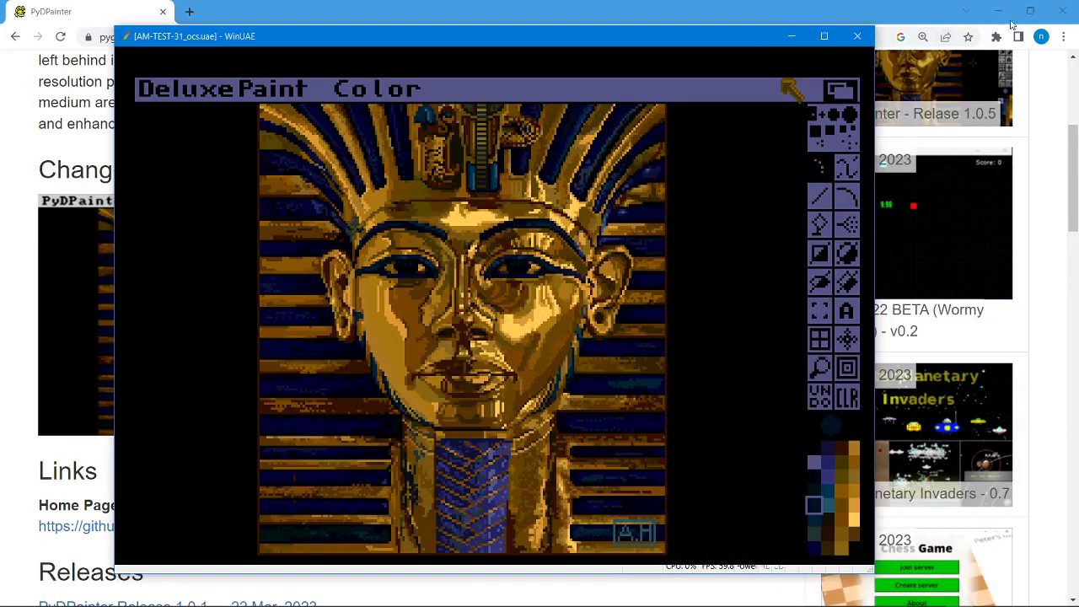
{"action": "left_click", "coordinate": [1005, 13]}
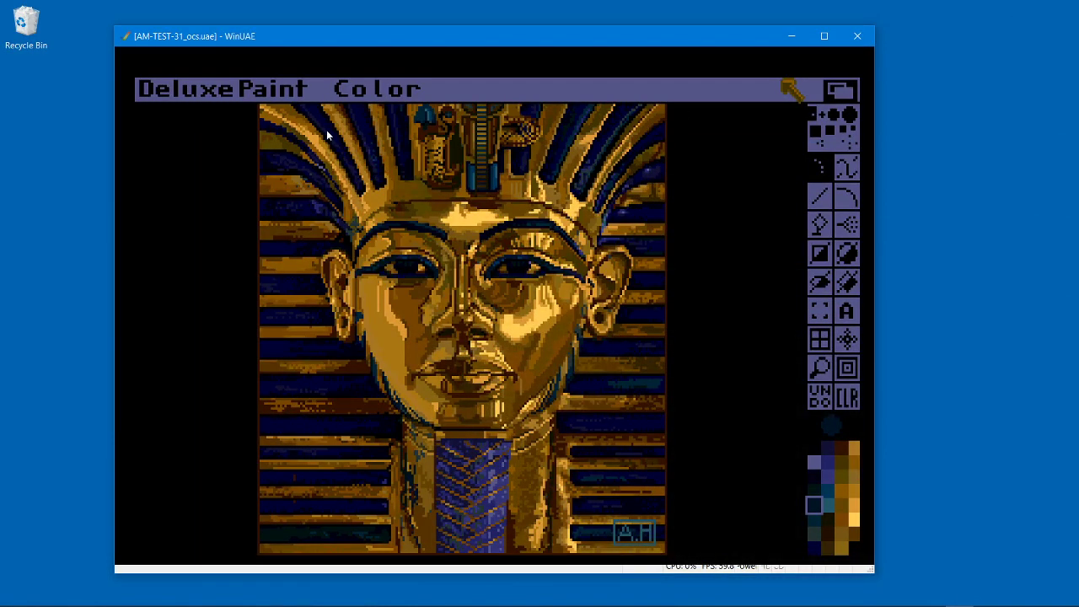
Step: Select the filled rectangle tool in Deluxe Paint, release the mouse, and minimise WinUAE
{"action": "left_click", "coordinate": [739, 297]}
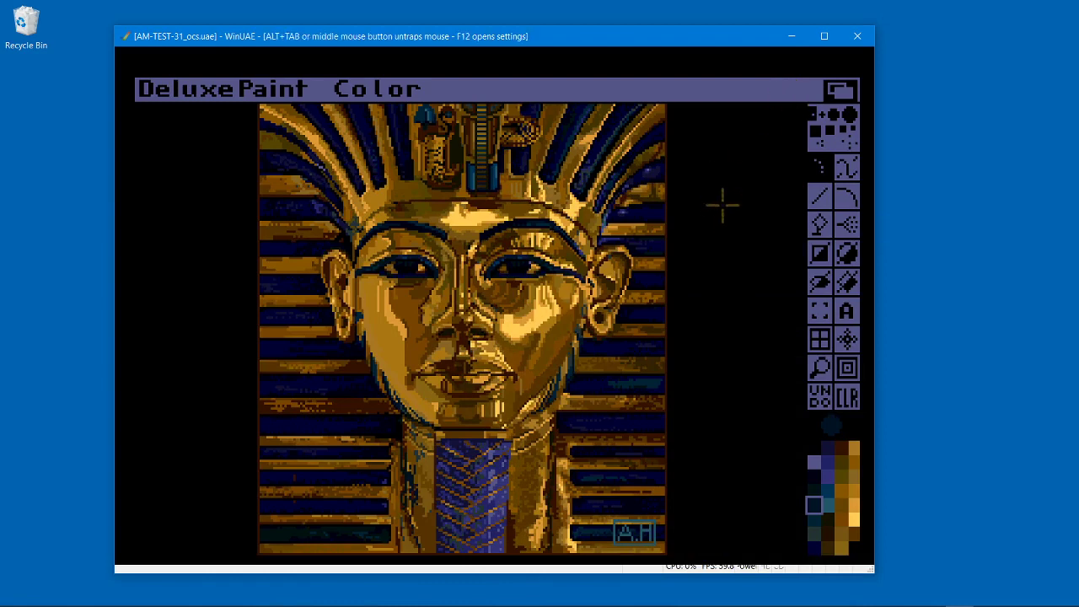
{"action": "left_click", "coordinate": [818, 257]}
{"action": "middle_click", "coordinate": [500, 295]}
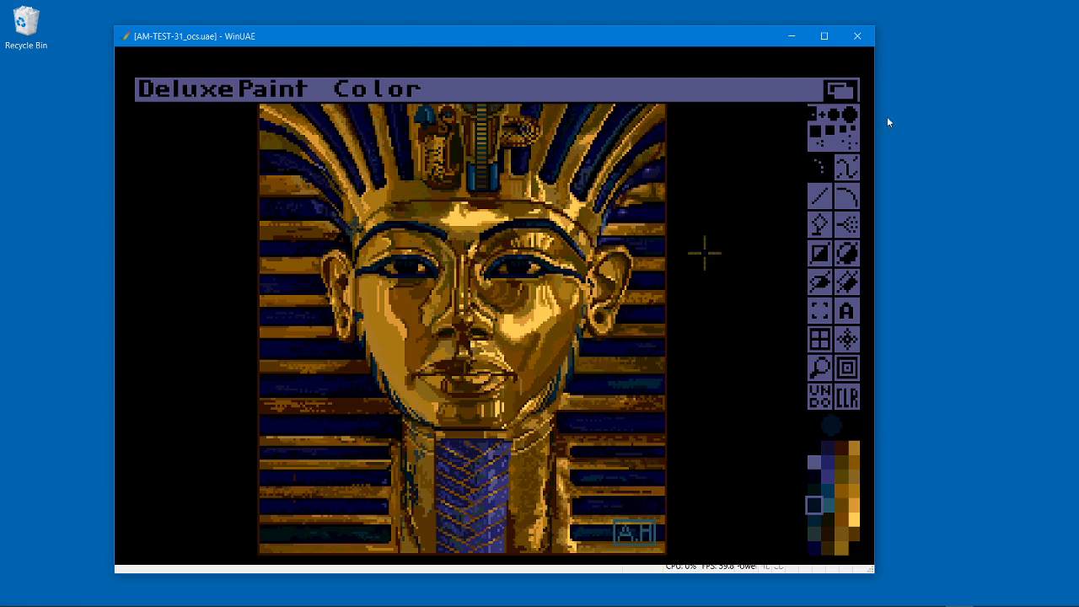
{"action": "left_click", "coordinate": [800, 39]}
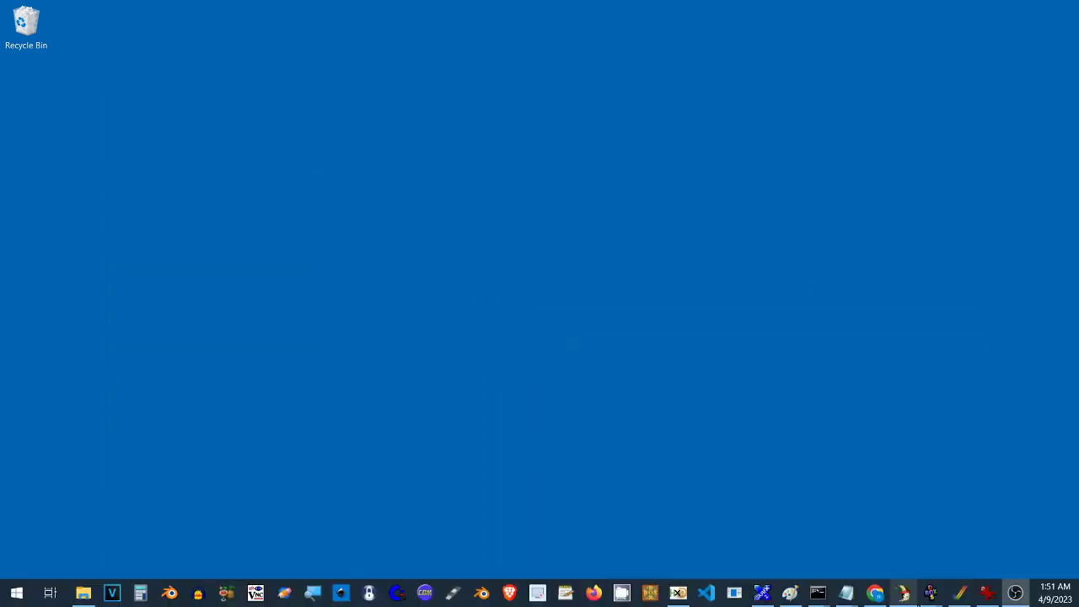
Step: Bring the DOSBox-X Deluxe Paint II window forward and move it slightly higher
{"action": "mouse_move", "coordinate": [928, 596]}
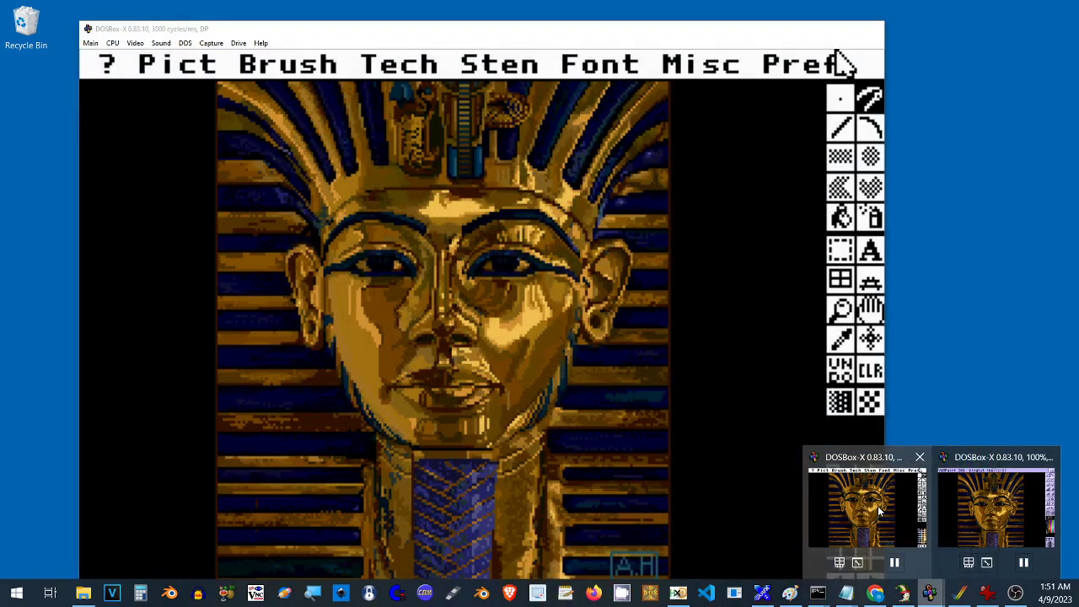
{"action": "left_click", "coordinate": [878, 505]}
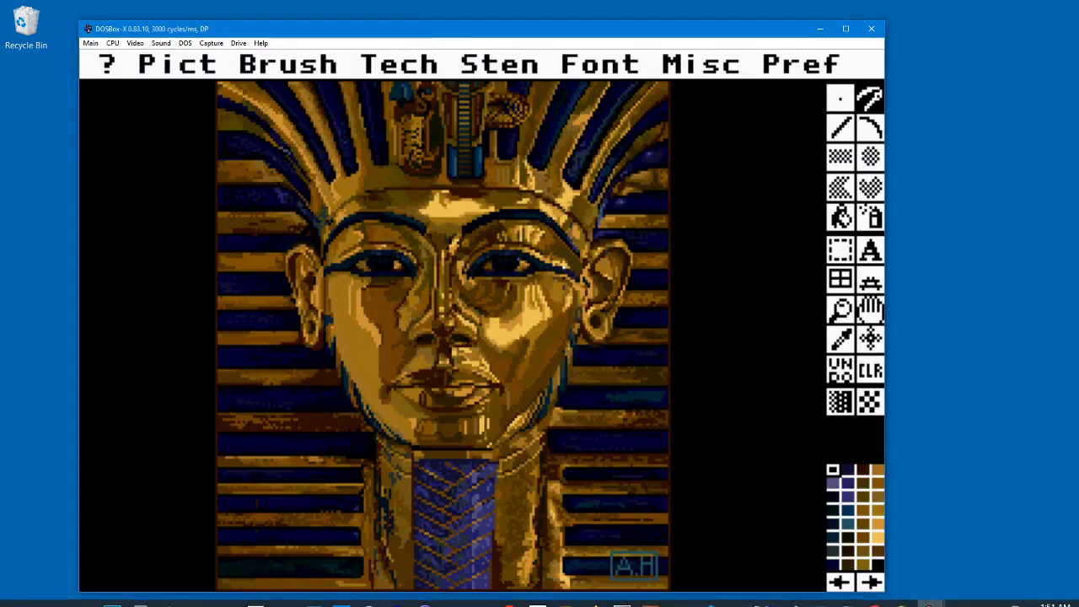
{"action": "left_click_drag", "start_coordinate": [416, 31], "coordinate": [416, 19]}
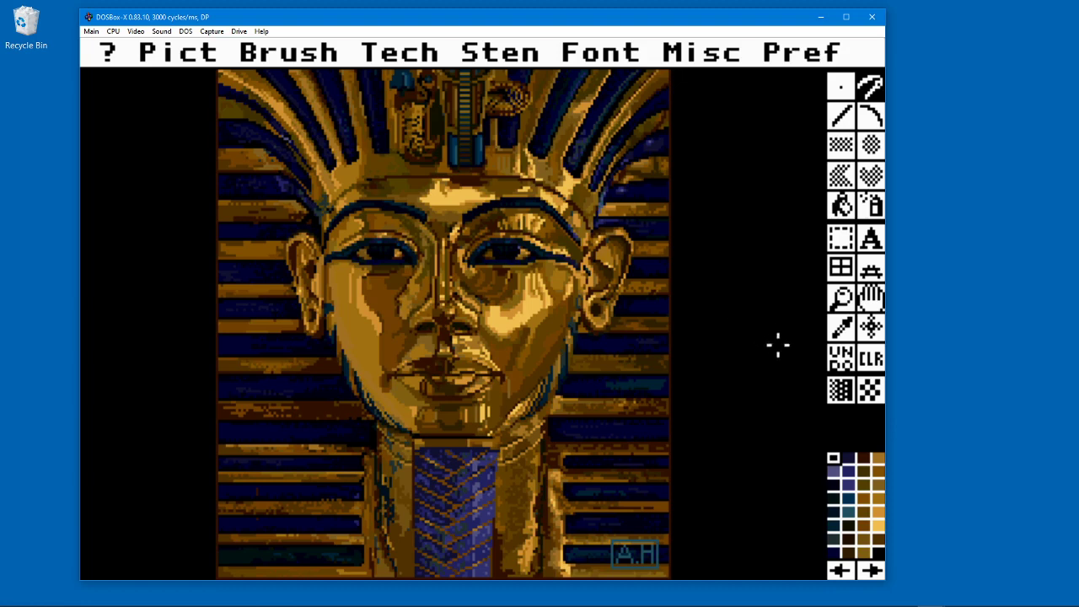
Step: Open Pict > Save As…, cancel without saving, and minimise DOSBox-X
{"action": "left_click", "coordinate": [171, 57]}
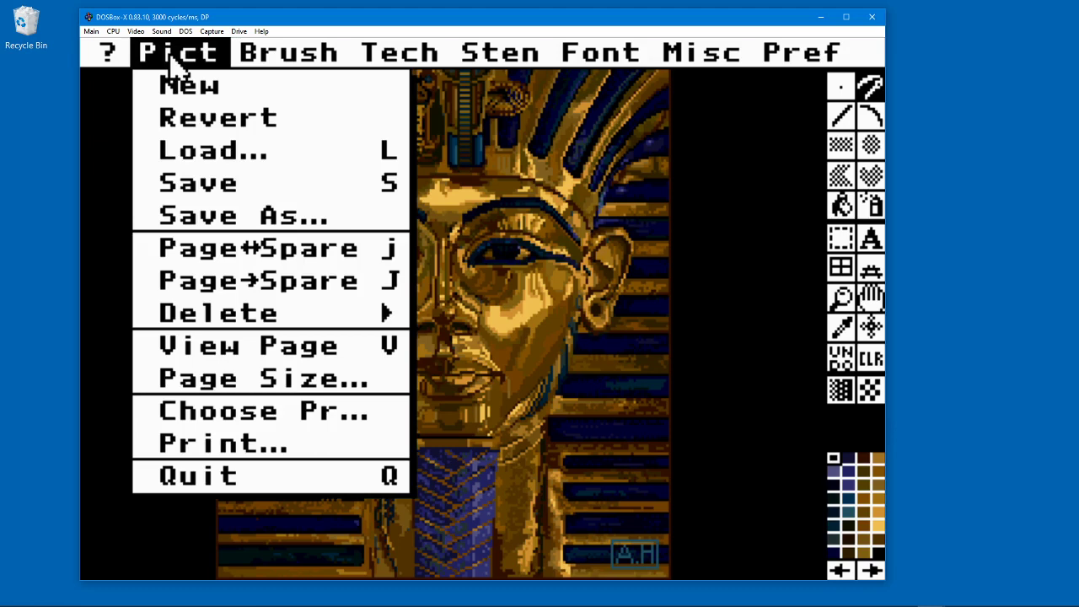
{"action": "left_click", "coordinate": [216, 213]}
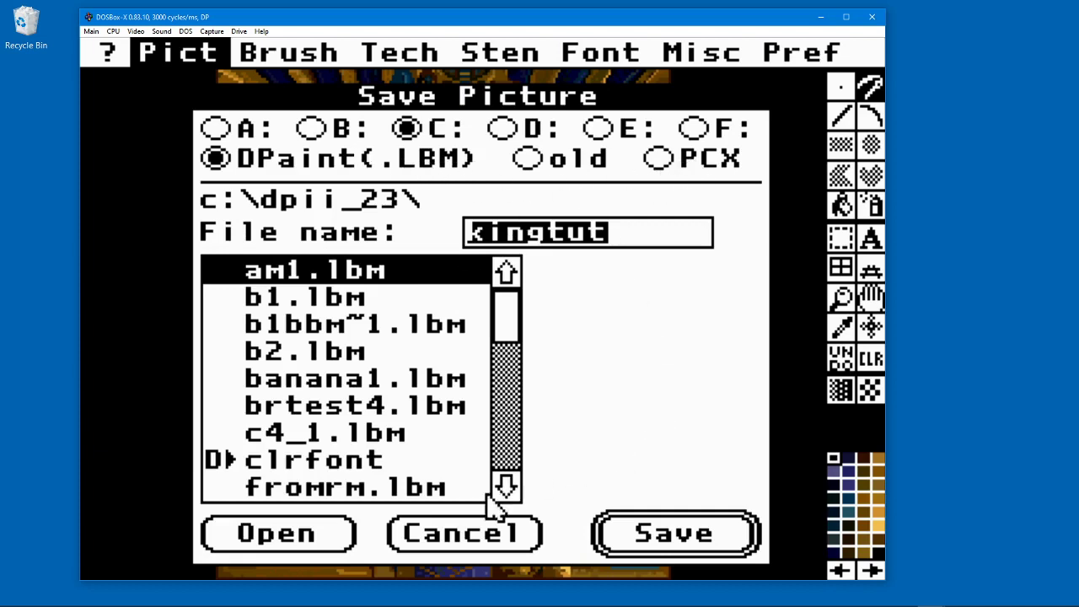
{"action": "left_click", "coordinate": [475, 535]}
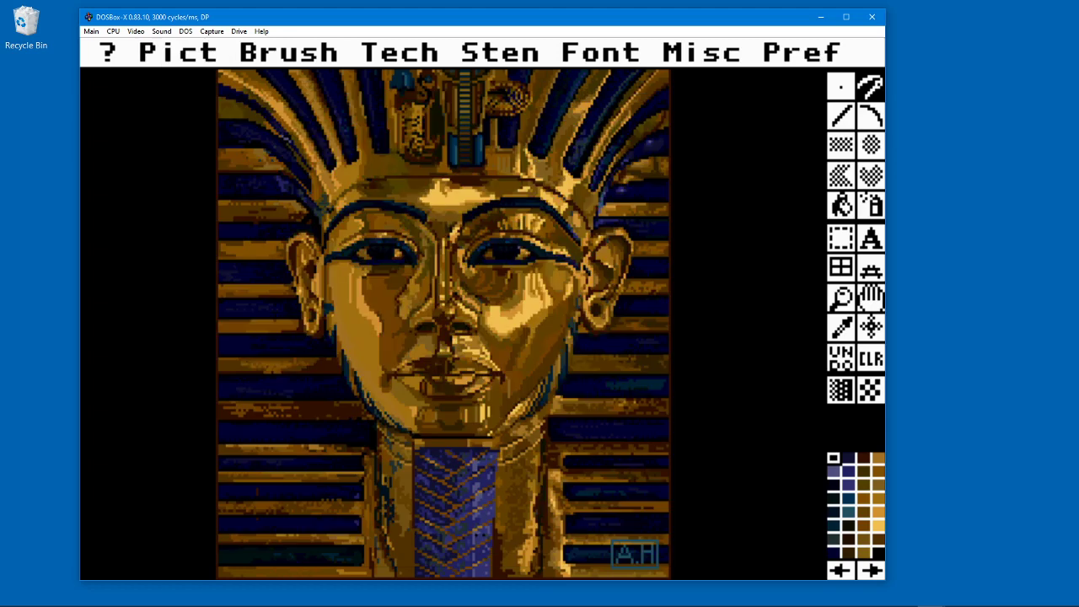
{"action": "left_click", "coordinate": [826, 17]}
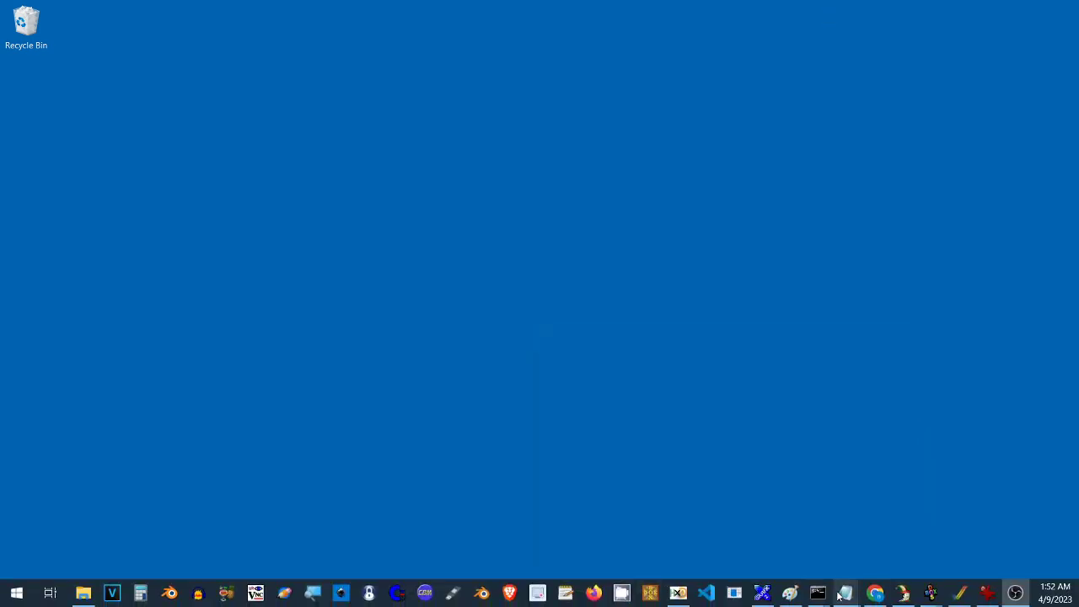
Step: Restore PyDPainter, view the Save as file-type list, then cancel without saving
{"action": "left_click", "coordinate": [899, 595]}
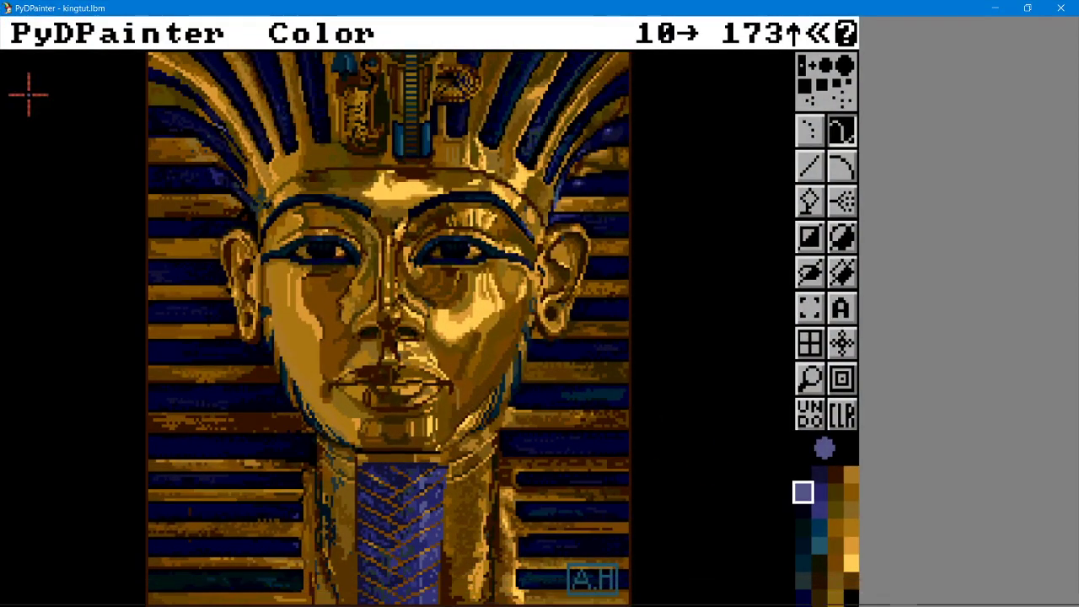
{"action": "left_click", "coordinate": [90, 37]}
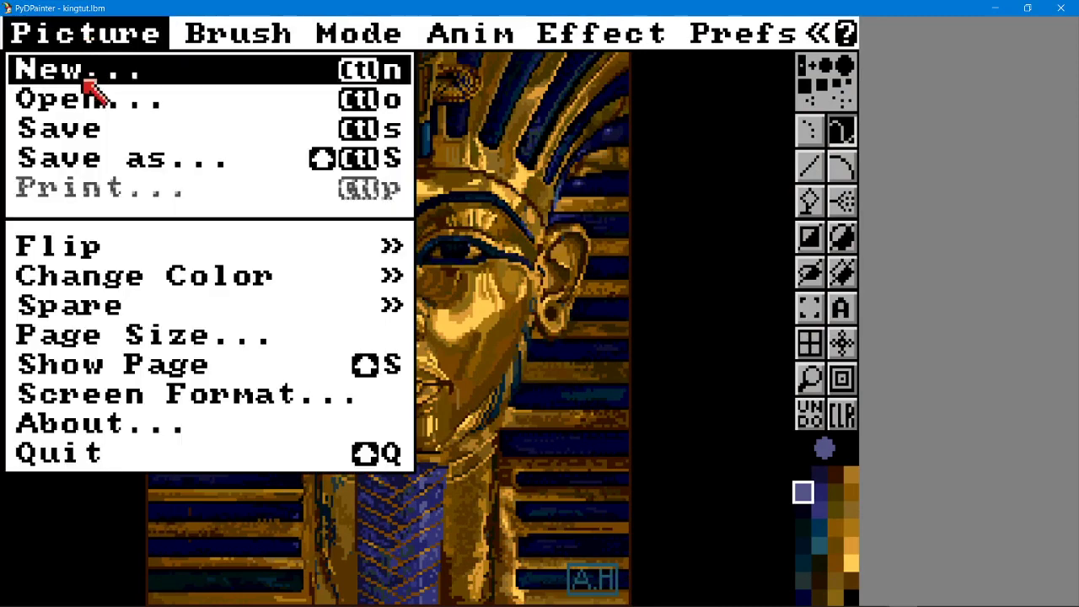
{"action": "left_click", "coordinate": [59, 128]}
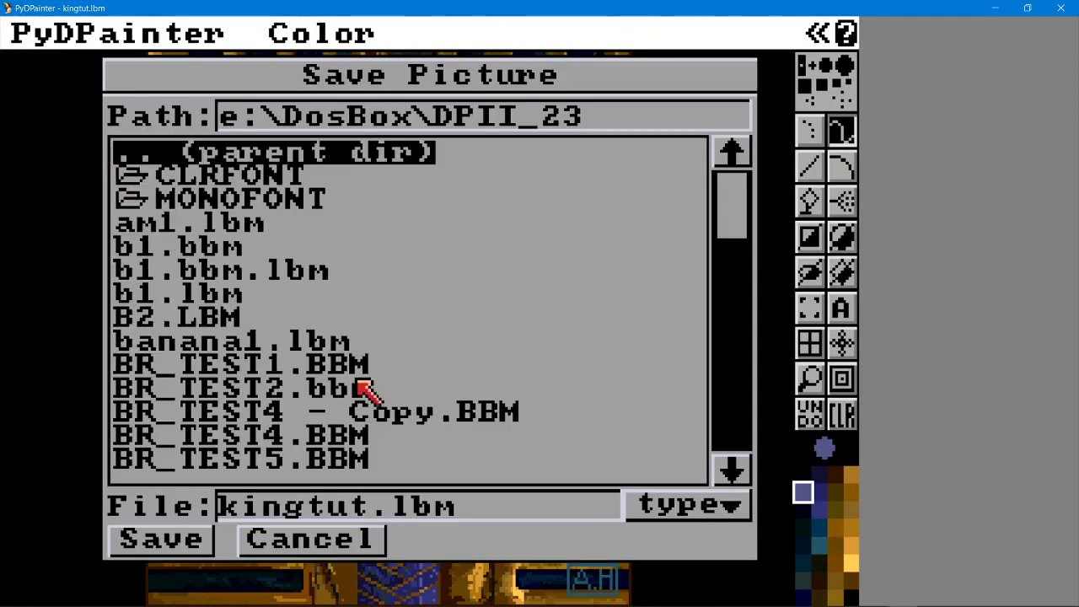
{"action": "left_click", "coordinate": [659, 505]}
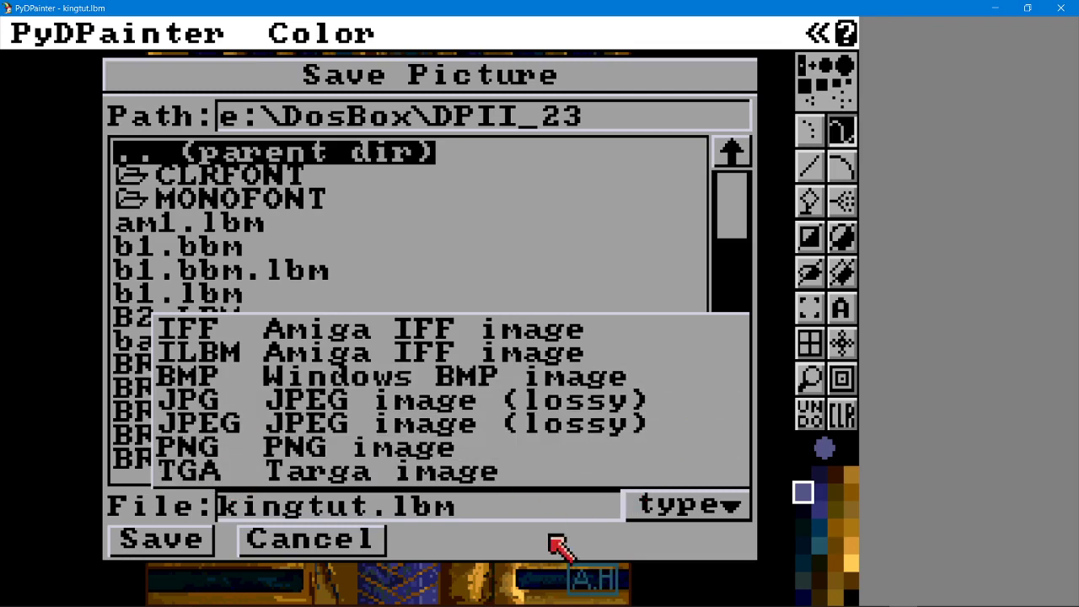
{"action": "left_click", "coordinate": [313, 548]}
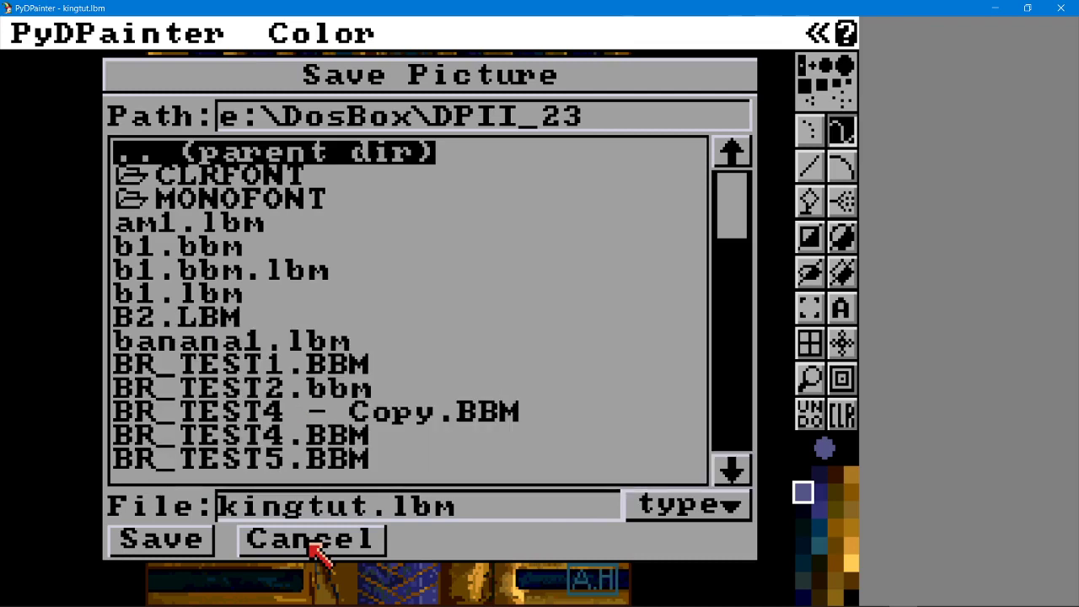
{"action": "left_click", "coordinate": [313, 544]}
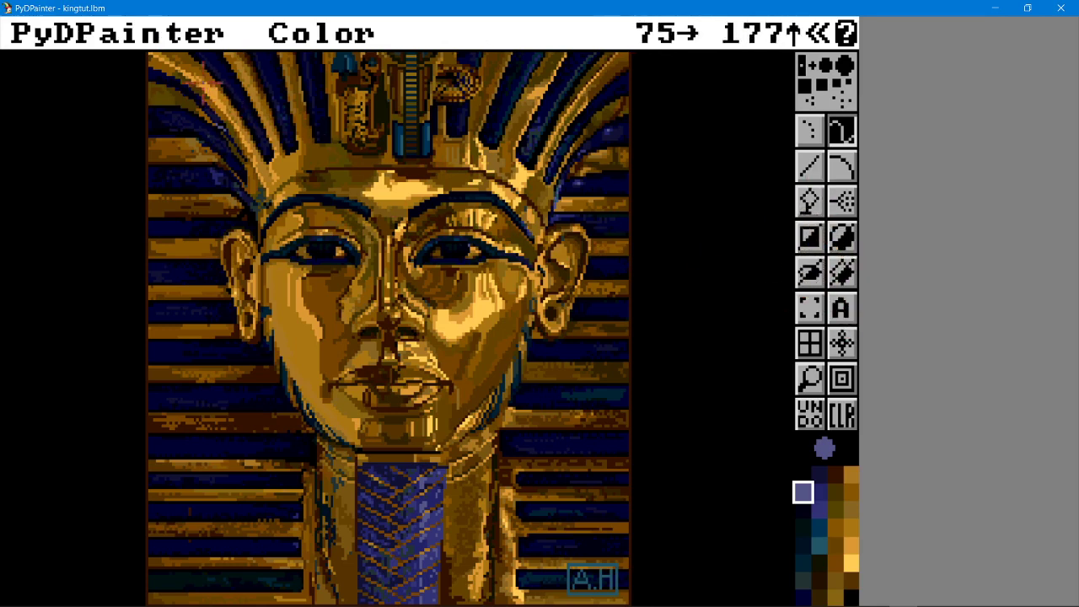
Step: Clear the canvas and paint symmetric brown spiral strokes with a larger round brush
{"action": "left_click", "coordinate": [846, 422]}
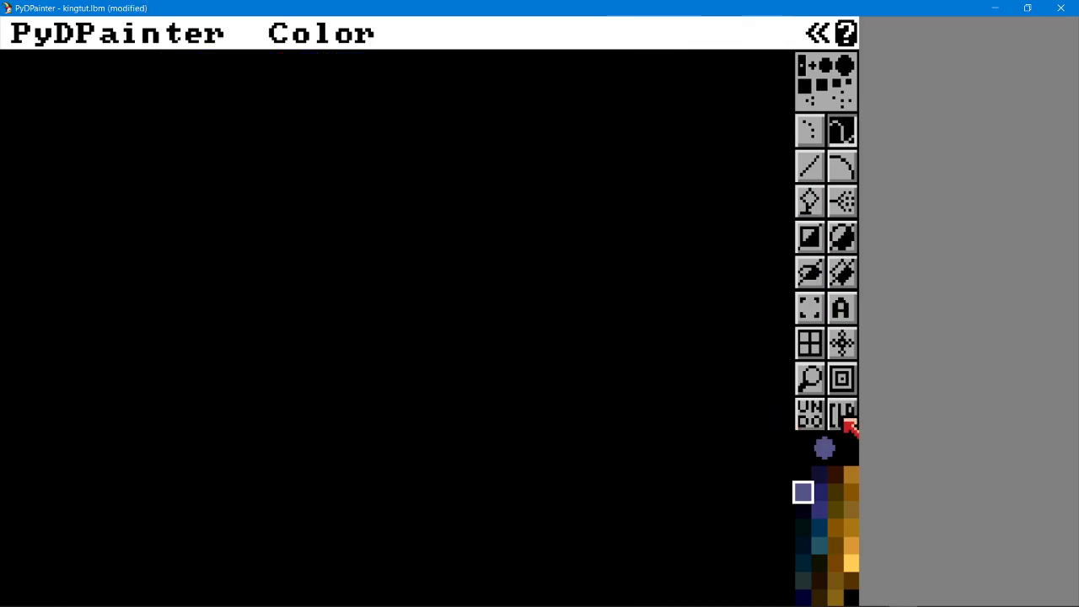
{"action": "left_click", "coordinate": [835, 527]}
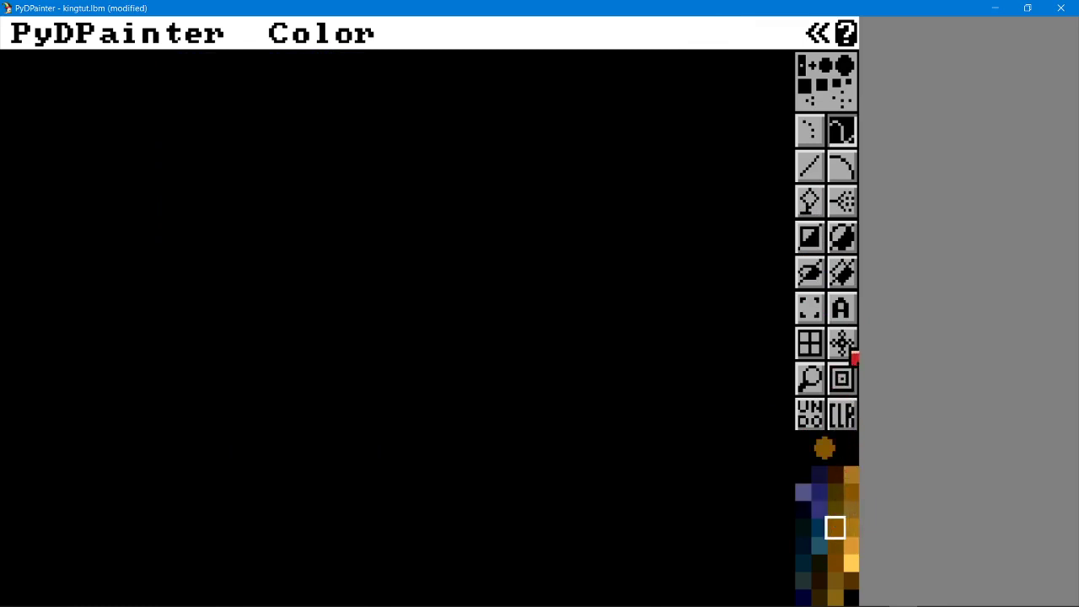
{"action": "left_click", "coordinate": [848, 351]}
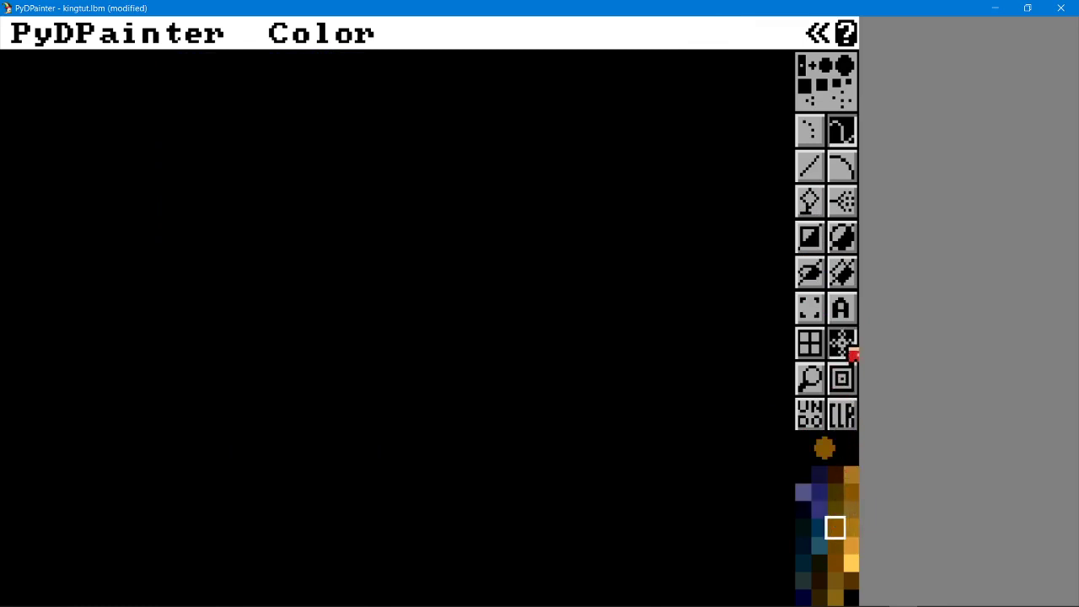
{"action": "left_click", "coordinate": [825, 65]}
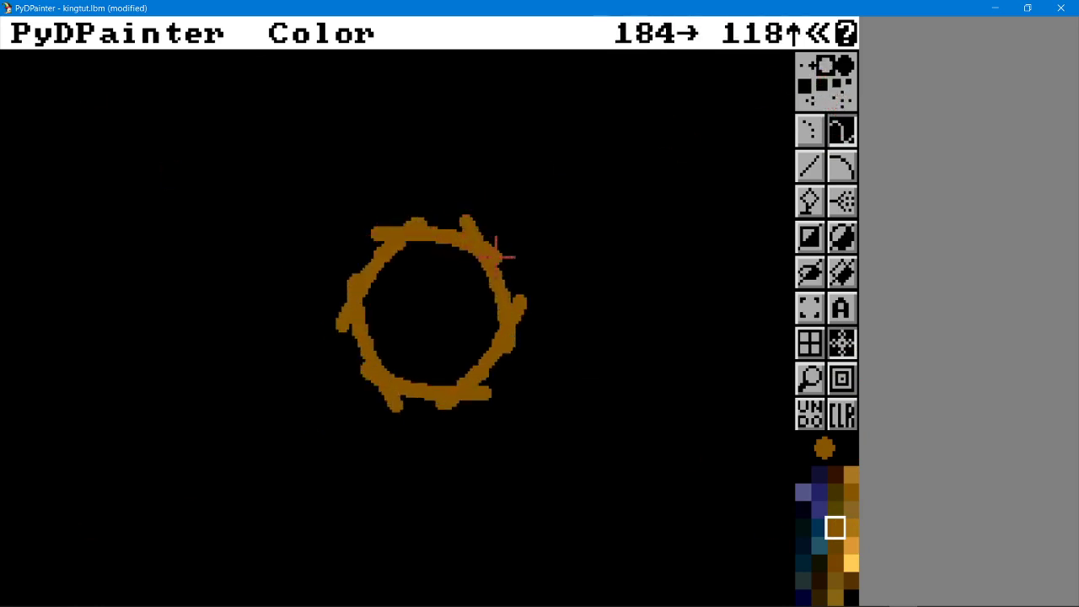
{"action": "mouse_move", "coordinate": [498, 255]}
{"action": "left_mouse_down"}
{"action": "mouse_move", "coordinate": [460, 156]}
{"action": "mouse_move", "coordinate": [228, 137]}
{"action": "mouse_move", "coordinate": [138, 229]}
{"action": "mouse_move", "coordinate": [239, 371]}
{"action": "mouse_move", "coordinate": [289, 273]}
{"action": "mouse_move", "coordinate": [103, 169]}
{"action": "mouse_move", "coordinate": [84, 126]}
{"action": "mouse_move", "coordinate": [179, 185]}
{"action": "mouse_move", "coordinate": [89, 282]}
{"action": "mouse_move", "coordinate": [178, 365]}
{"action": "mouse_move", "coordinate": [143, 292]}
{"action": "mouse_move", "coordinate": [5, 247]}
{"action": "mouse_move", "coordinate": [220, 375]}
{"action": "mouse_move", "coordinate": [427, 258]}
{"action": "mouse_move", "coordinate": [349, 252]}
{"action": "mouse_move", "coordinate": [672, 489]}
{"action": "left_mouse_up"}
Step: Add symmetric light-yellow strokes around the pattern centre
{"action": "left_click", "coordinate": [850, 563]}
{"action": "mouse_move", "coordinate": [619, 373]}
{"action": "left_mouse_down"}
{"action": "mouse_move", "coordinate": [583, 453]}
{"action": "mouse_move", "coordinate": [500, 427]}
{"action": "mouse_move", "coordinate": [571, 319]}
{"action": "mouse_move", "coordinate": [514, 259]}
{"action": "mouse_move", "coordinate": [415, 373]}
{"action": "mouse_move", "coordinate": [253, 288]}
{"action": "left_mouse_up"}
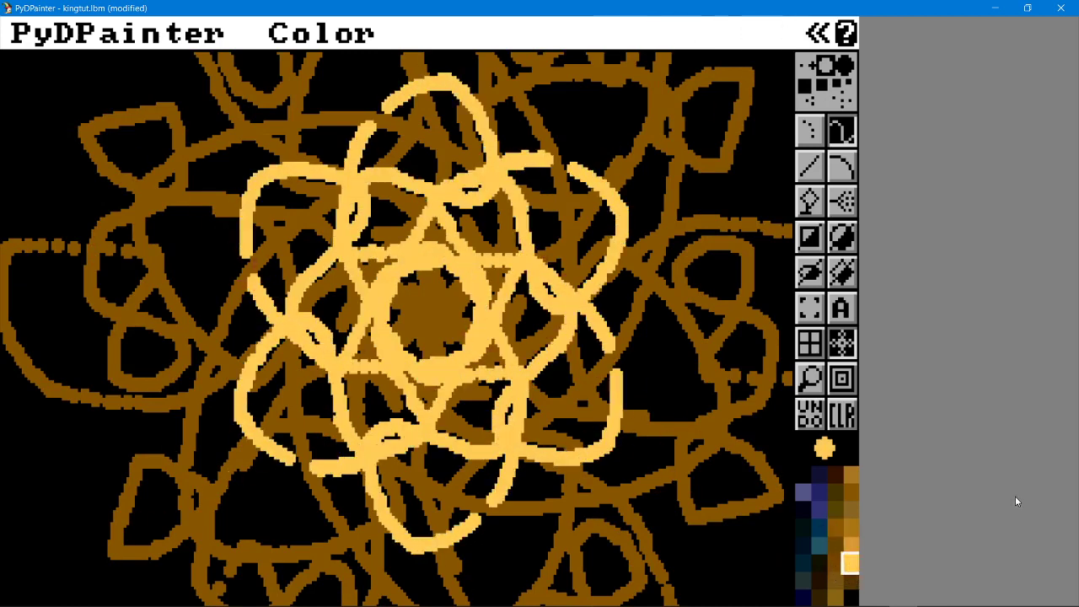
{"action": "left_click", "coordinate": [845, 311]}
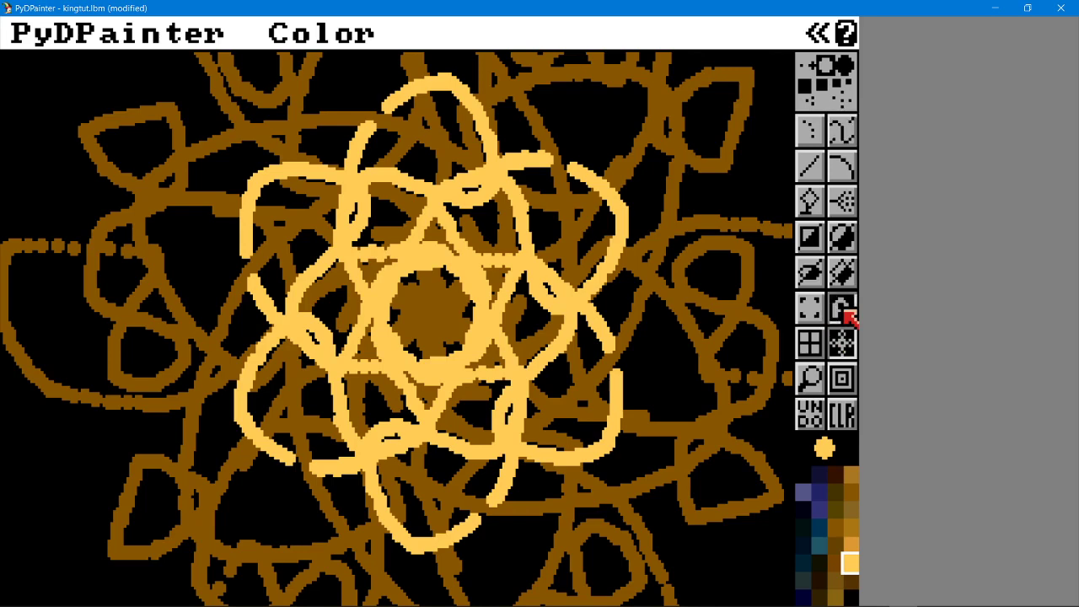
Step: Browse fonts from 18thcentury to alienencounters, select it, and leave anti-aliasing off
{"action": "right_click", "coordinate": [845, 311]}
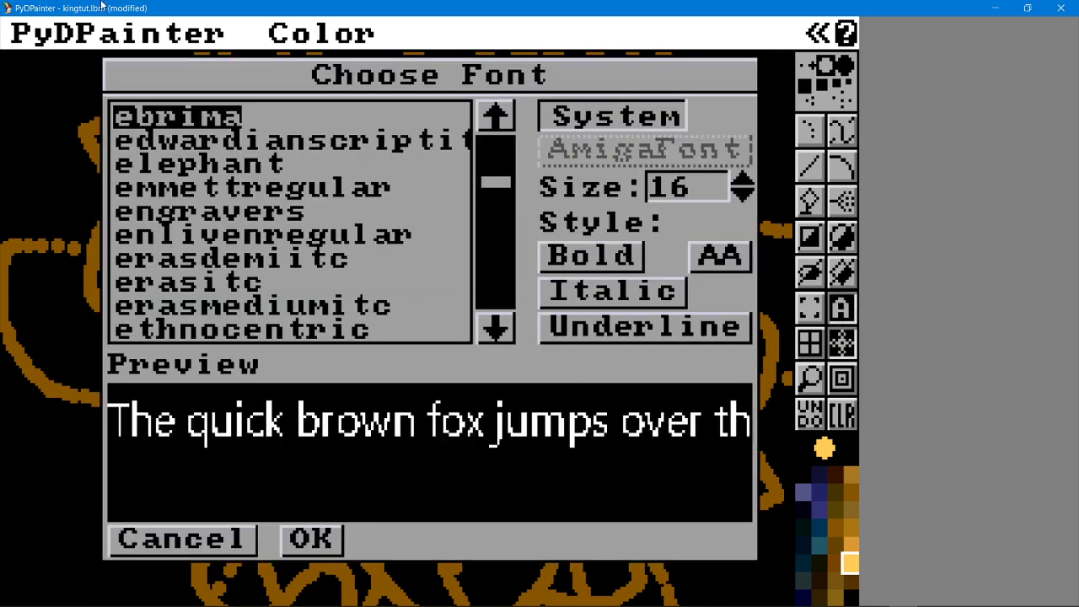
{"action": "left_click_drag", "start_coordinate": [497, 182], "coordinate": [504, 142]}
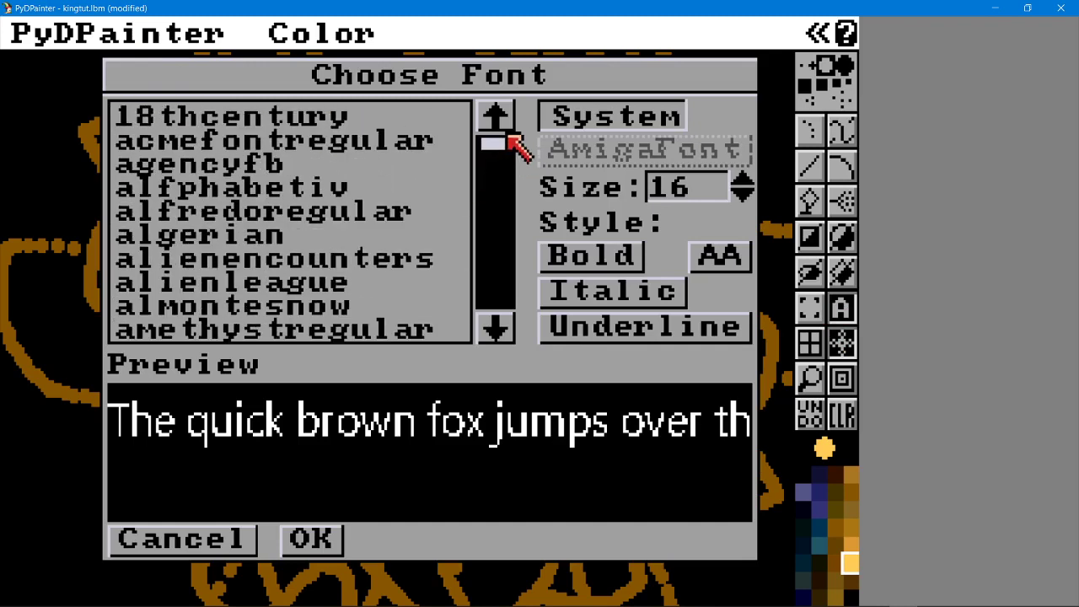
{"action": "left_click", "coordinate": [325, 121]}
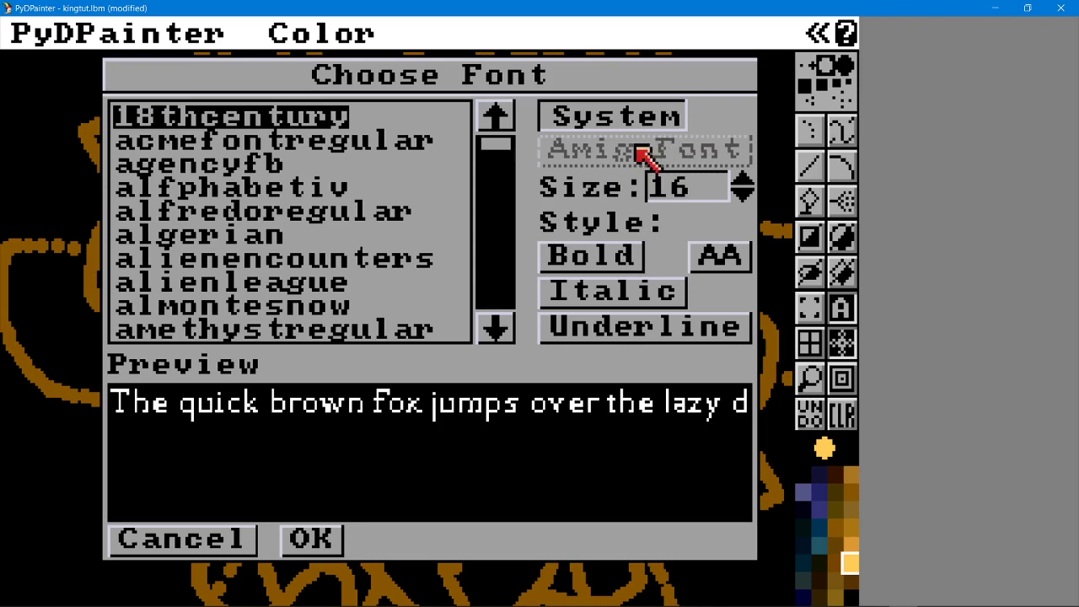
{"action": "left_click", "coordinate": [277, 141]}
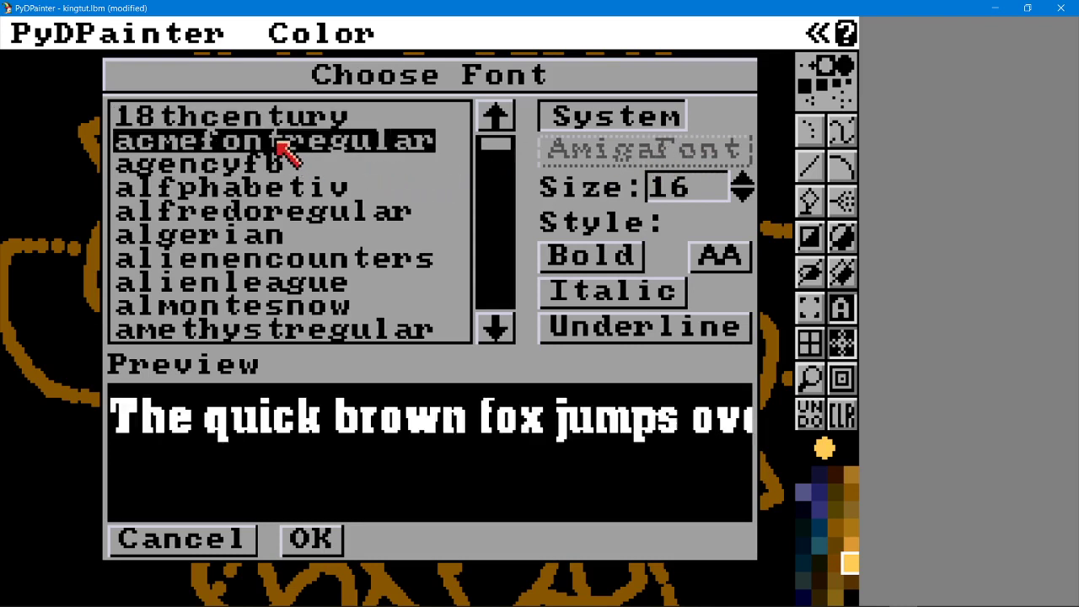
{"action": "left_click", "coordinate": [271, 166]}
{"action": "left_click", "coordinate": [268, 211]}
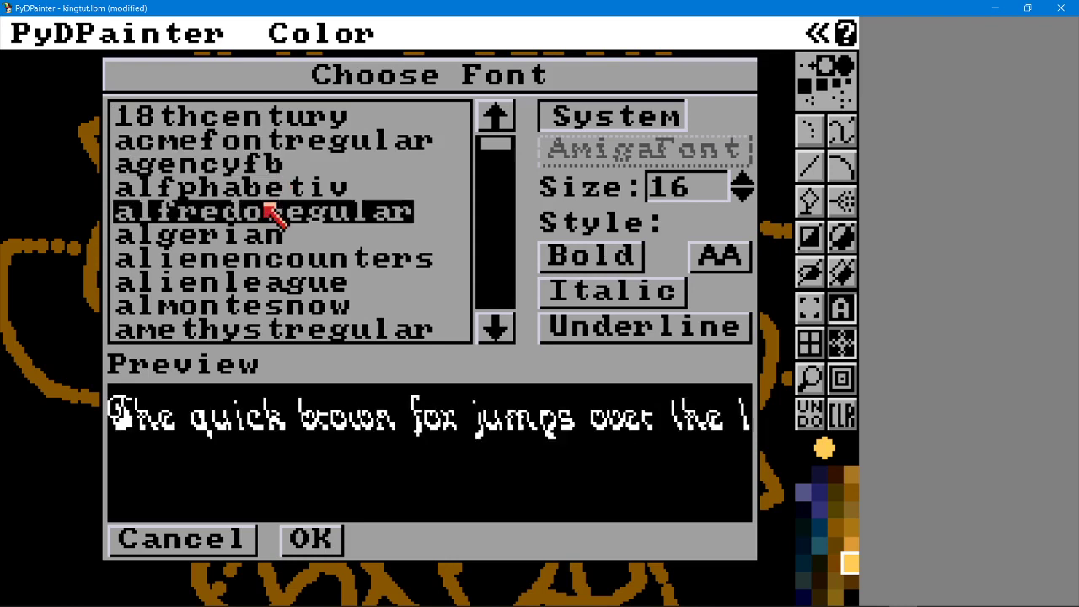
{"action": "left_click", "coordinate": [270, 258]}
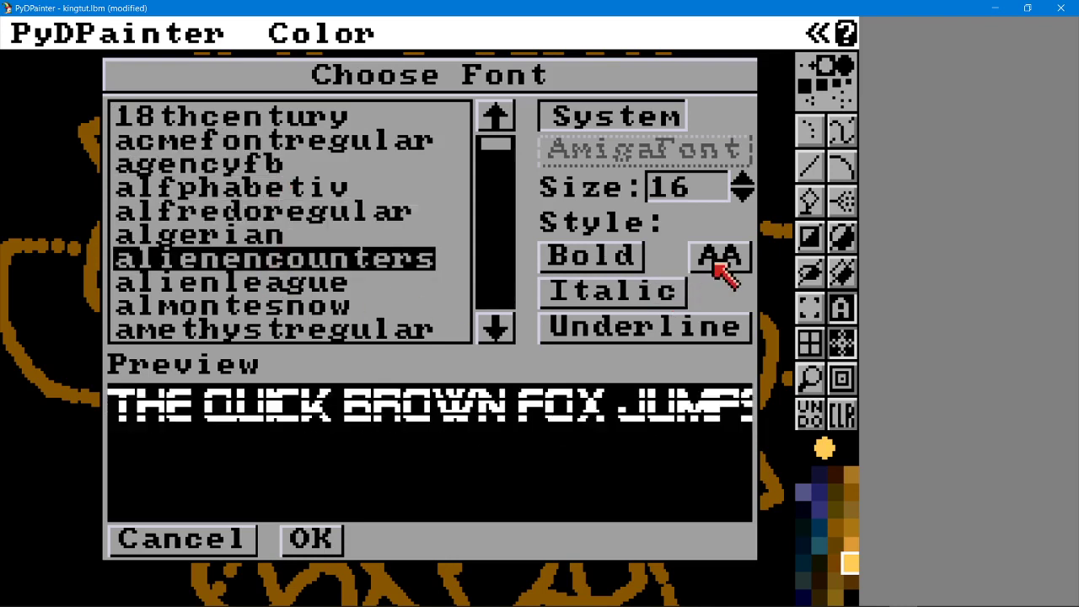
{"action": "left_click", "coordinate": [718, 263]}
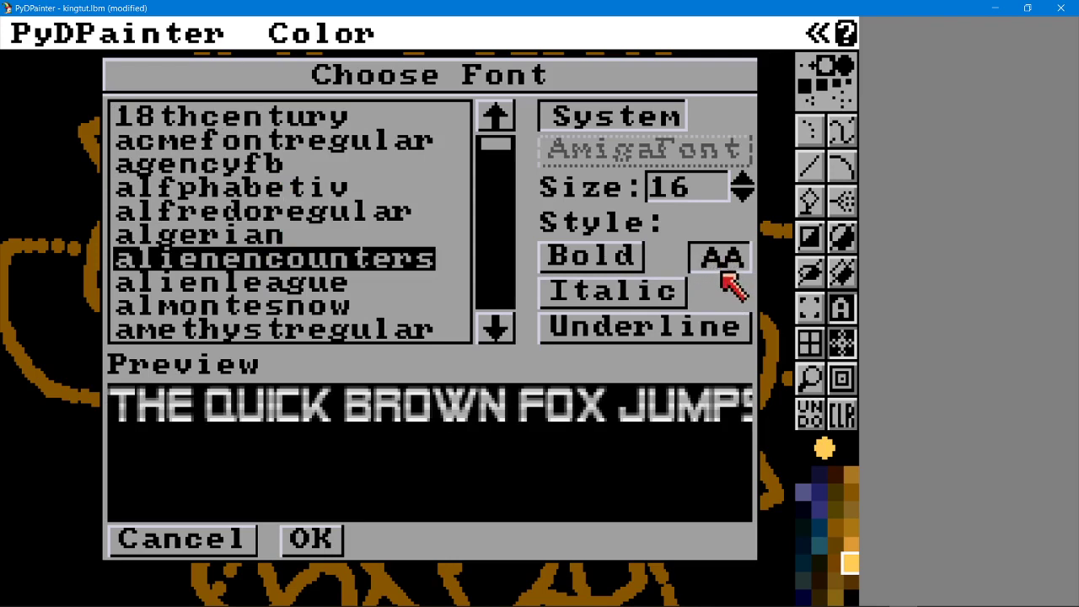
{"action": "left_click", "coordinate": [723, 264]}
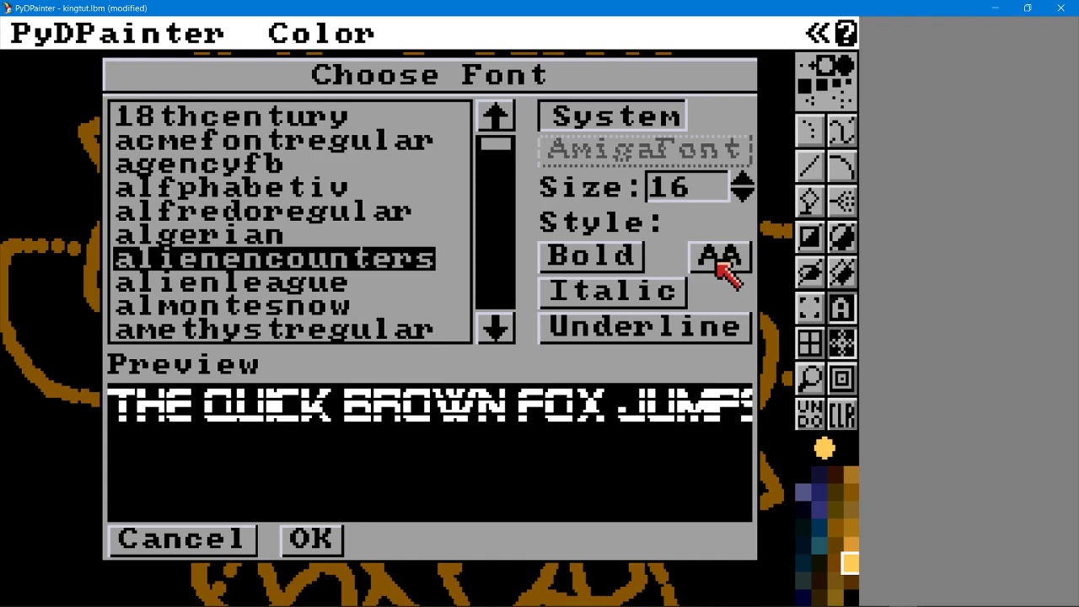
{"action": "mouse_move", "coordinate": [725, 603]}
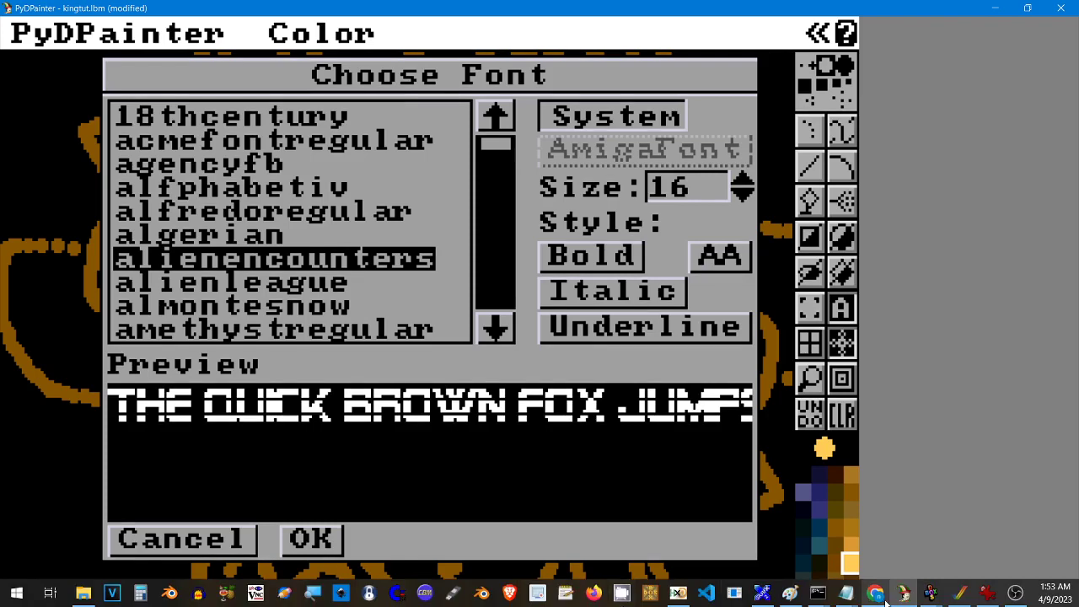
Step: In Paint, type 'nick' with the Text tool, commit it, and zoom in
{"action": "left_click", "coordinate": [789, 596]}
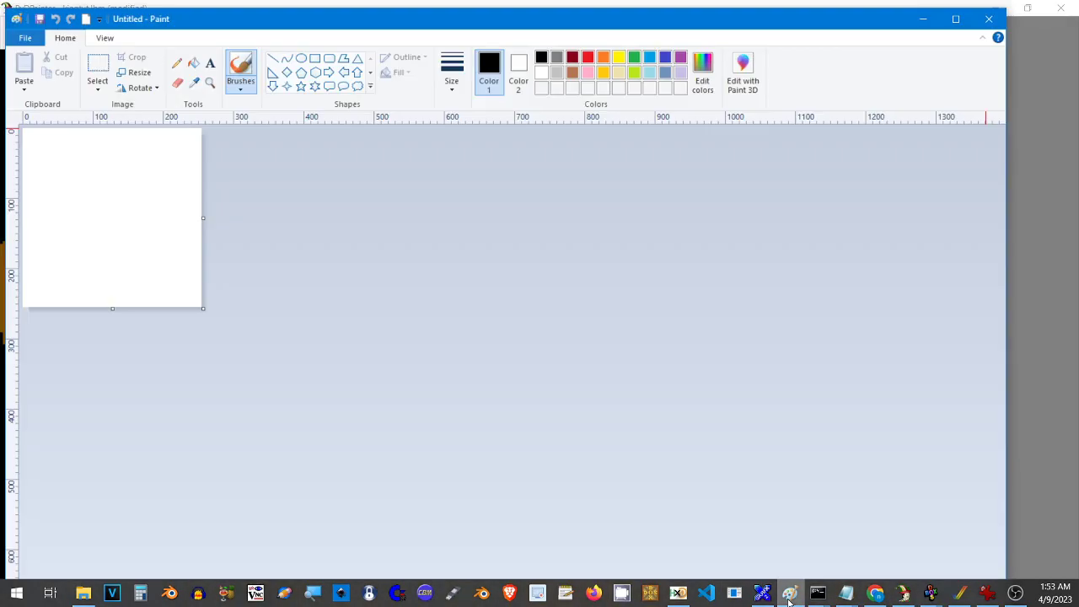
{"action": "left_click", "coordinate": [211, 62]}
{"action": "left_click", "coordinate": [110, 184]}
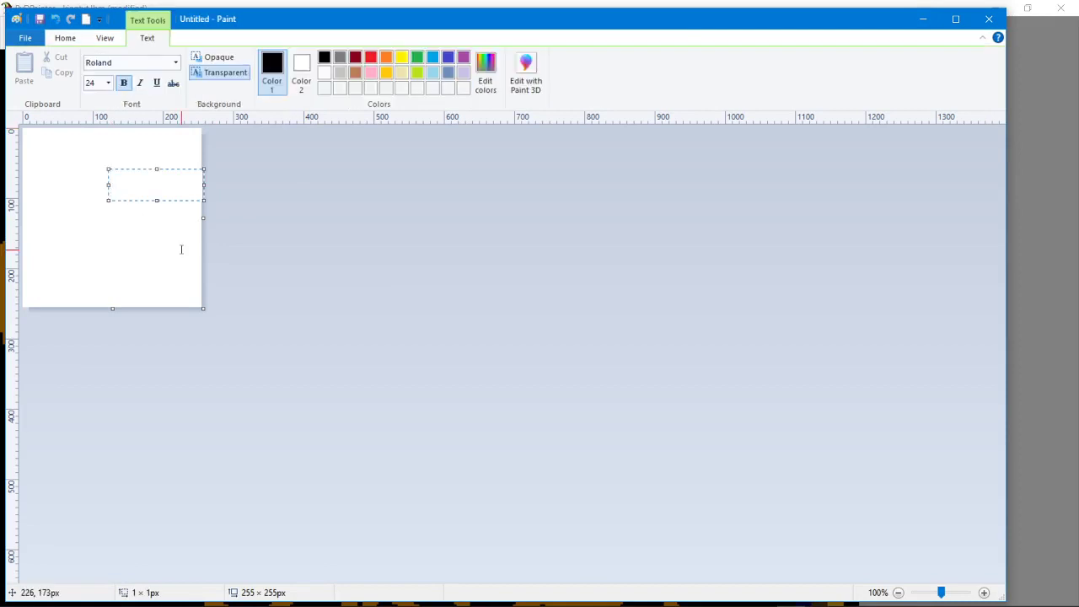
{"action": "type", "text": "nick"}
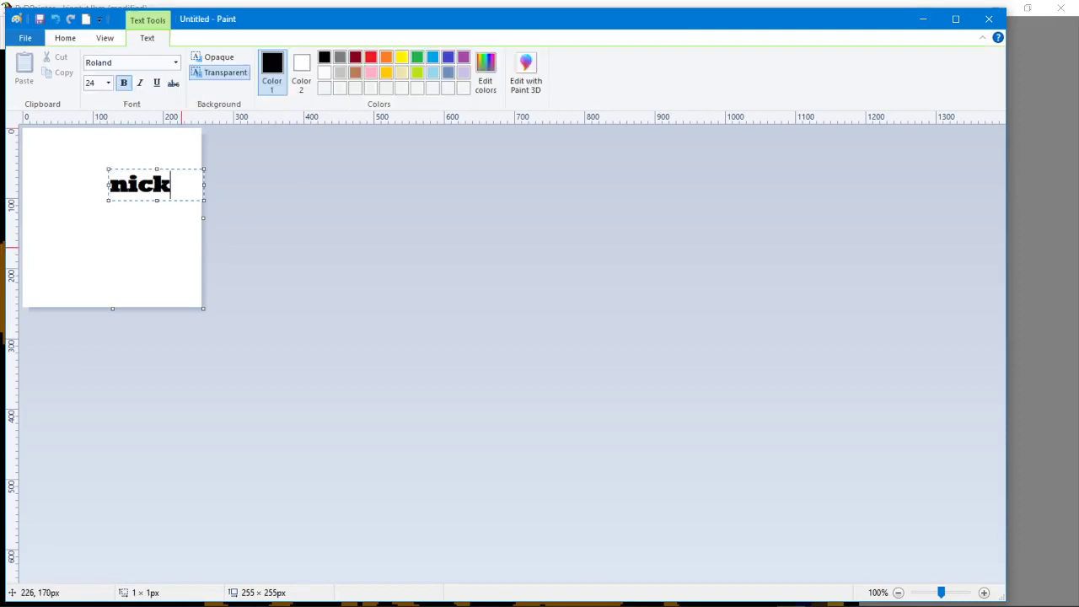
{"action": "key", "text": "Return"}
{"action": "left_click", "coordinate": [159, 261]}
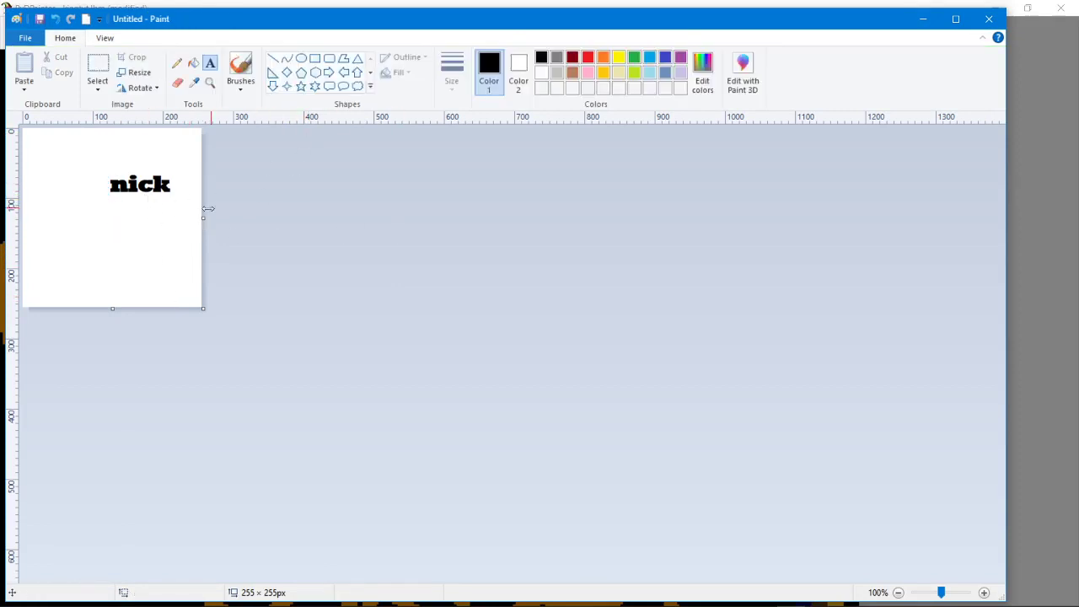
{"action": "scroll", "coordinate": [153, 199], "scroll_direction": "up", "scroll_amount": 4}
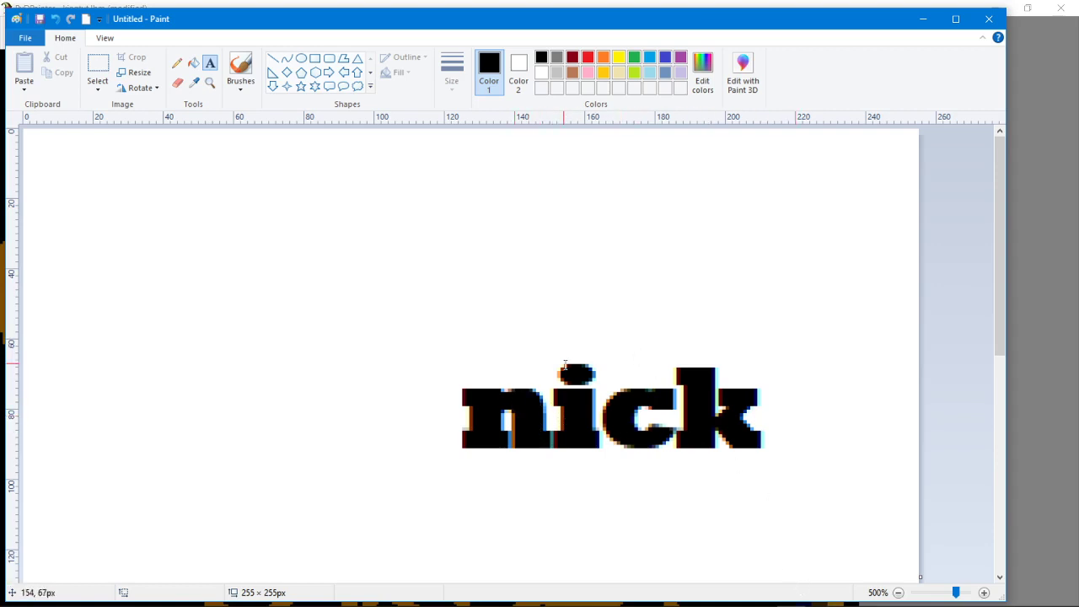
Step: Return to PyDPainter and confirm the alienencounters font with anti-aliasing off
{"action": "left_click", "coordinate": [924, 18]}
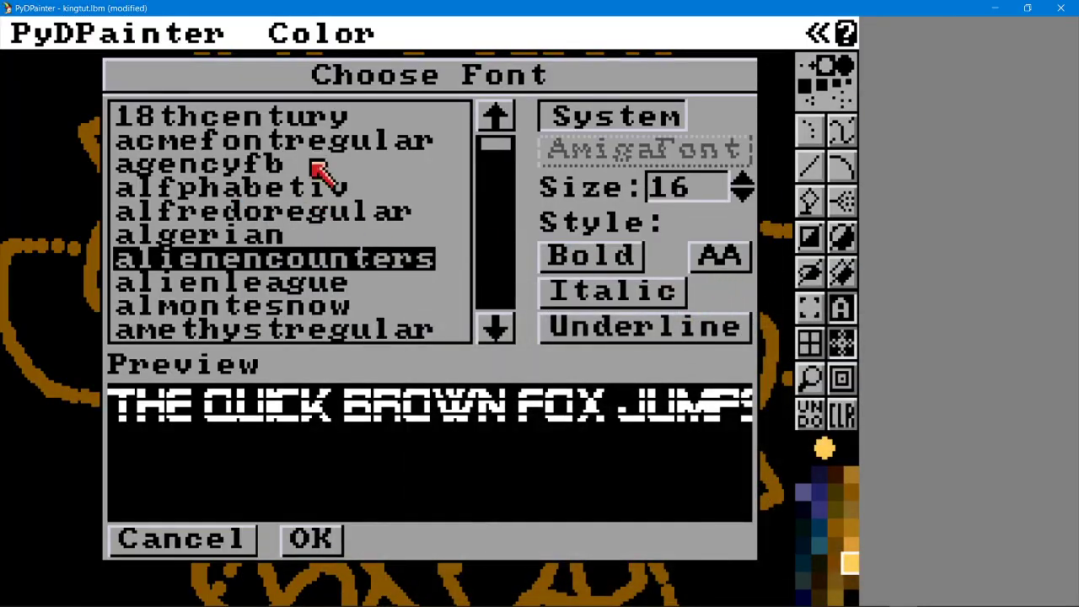
{"action": "left_click", "coordinate": [719, 263]}
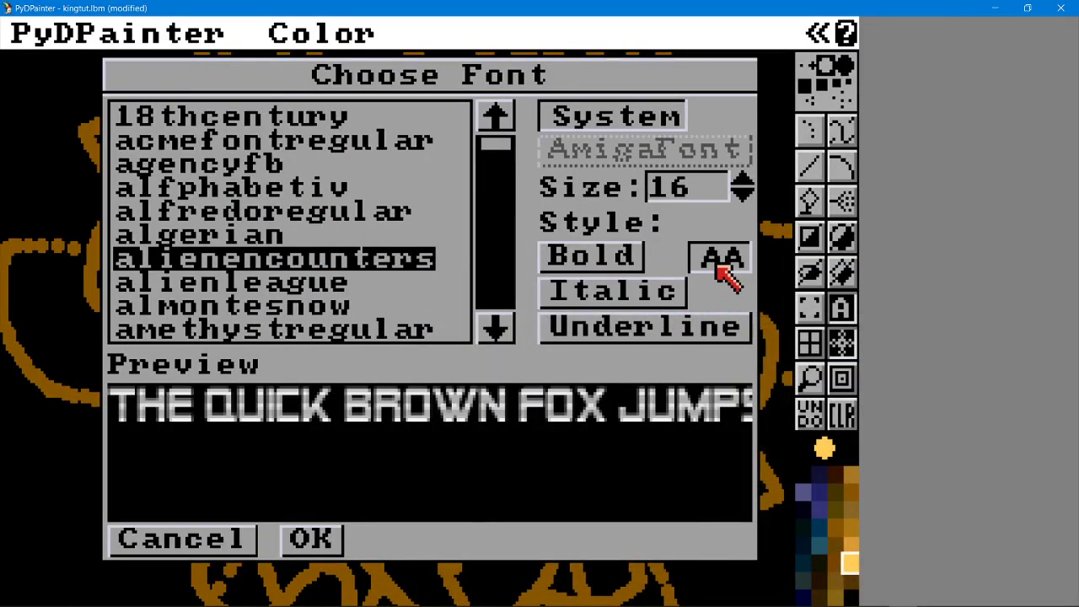
{"action": "left_click", "coordinate": [718, 262]}
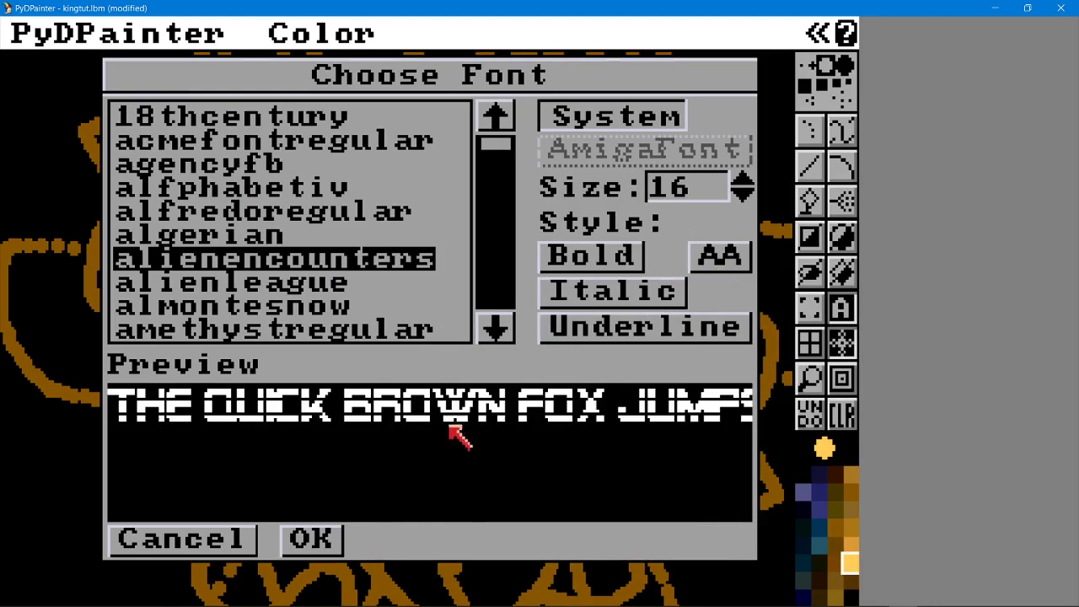
{"action": "left_click", "coordinate": [312, 541]}
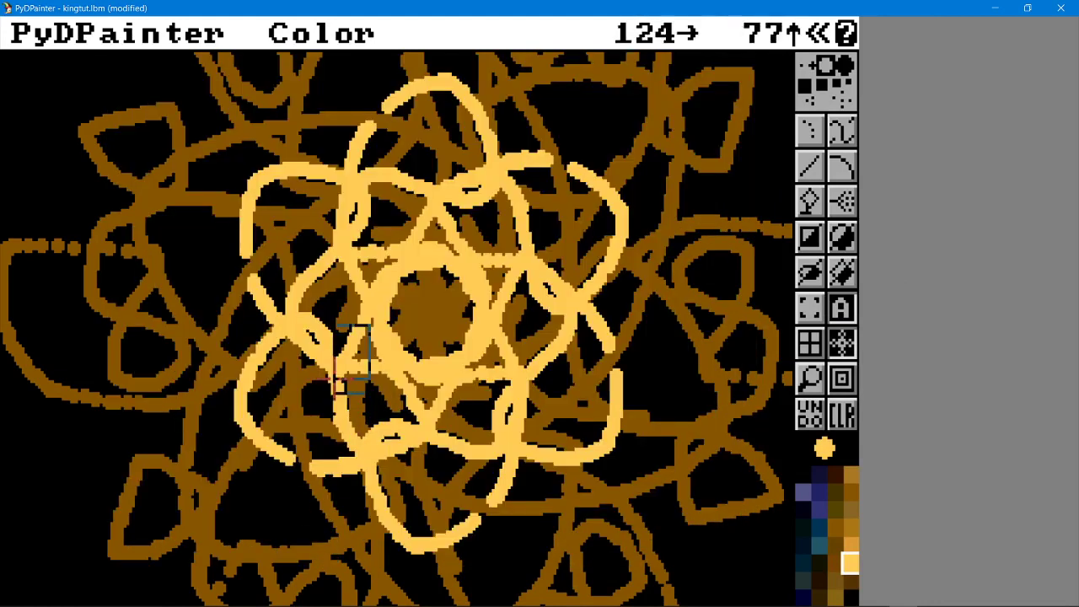
Step: Type 'THE' on the canvas, clear it to black, and type 'THE' again
{"action": "left_click", "coordinate": [224, 285]}
{"action": "type", "text": "THE"}
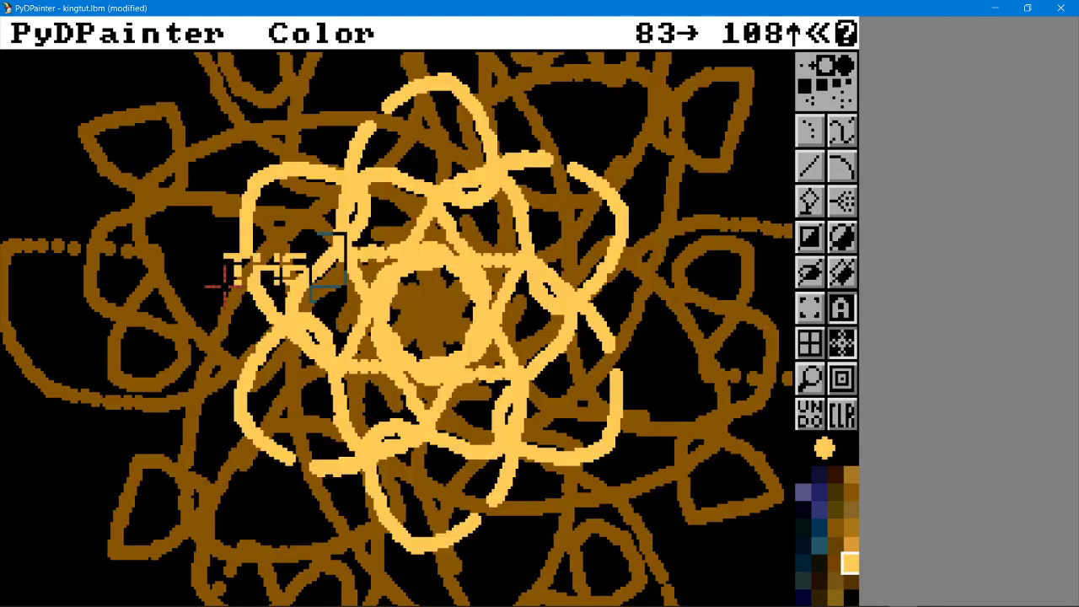
{"action": "left_click", "coordinate": [843, 415]}
{"action": "left_click", "coordinate": [281, 263]}
{"action": "type", "text": "THE"}
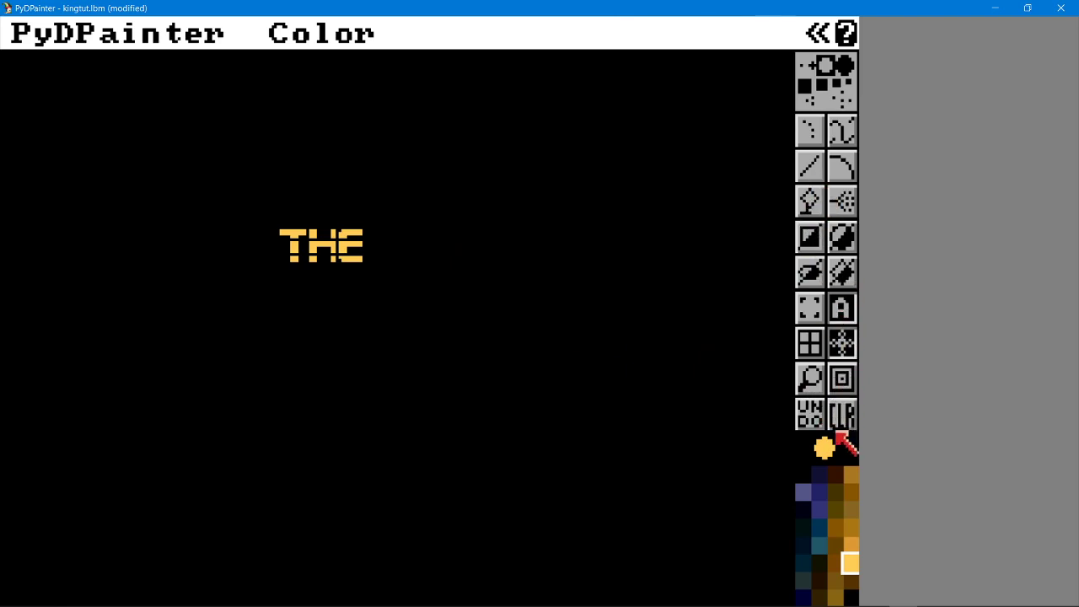
Step: Pick dark orange, enable anti-aliased text, and type 'TEST' on the canvas
{"action": "left_click", "coordinate": [851, 529]}
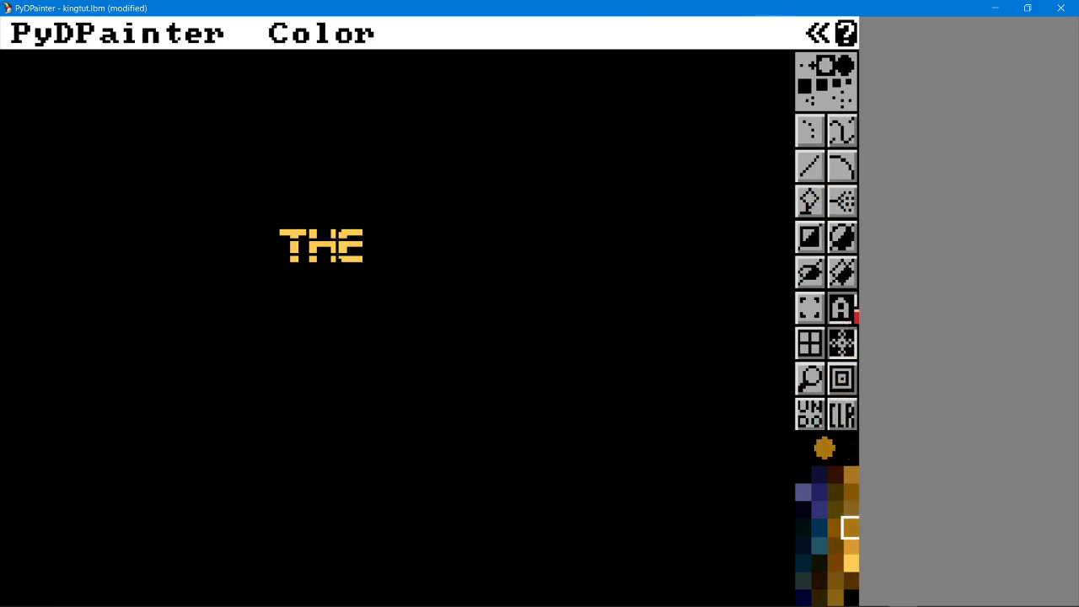
{"action": "right_click", "coordinate": [851, 310]}
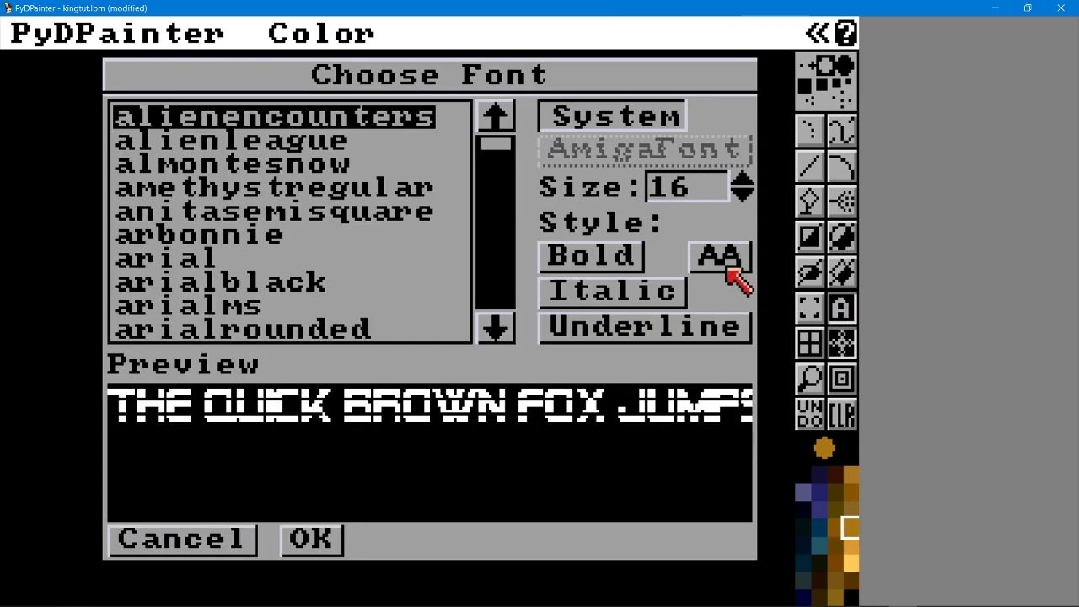
{"action": "left_click", "coordinate": [725, 268]}
{"action": "left_click", "coordinate": [327, 535]}
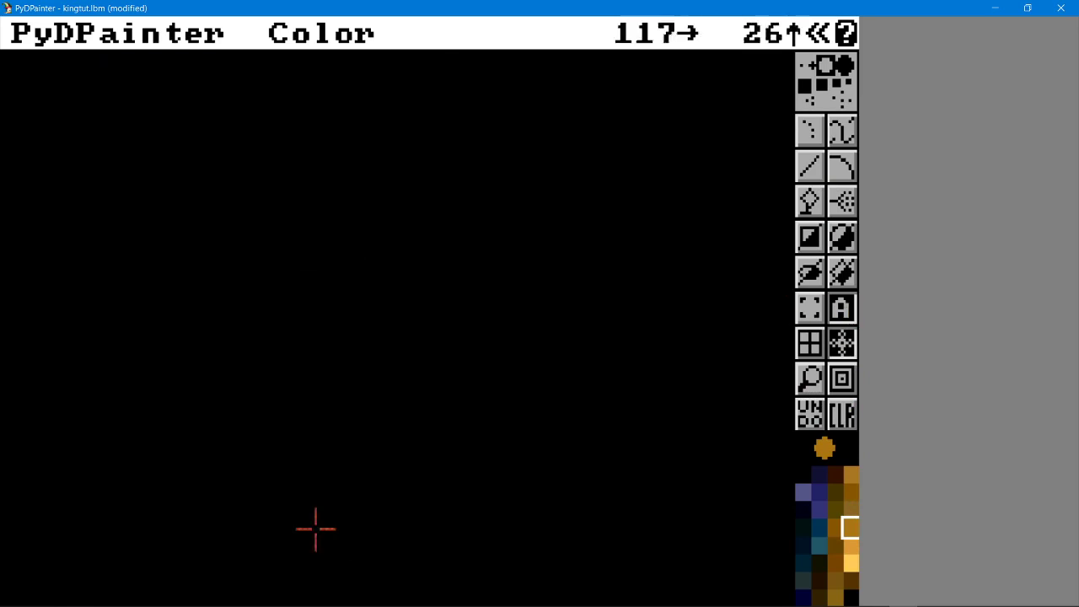
{"action": "left_click", "coordinate": [213, 371]}
{"action": "type", "text": "T"}
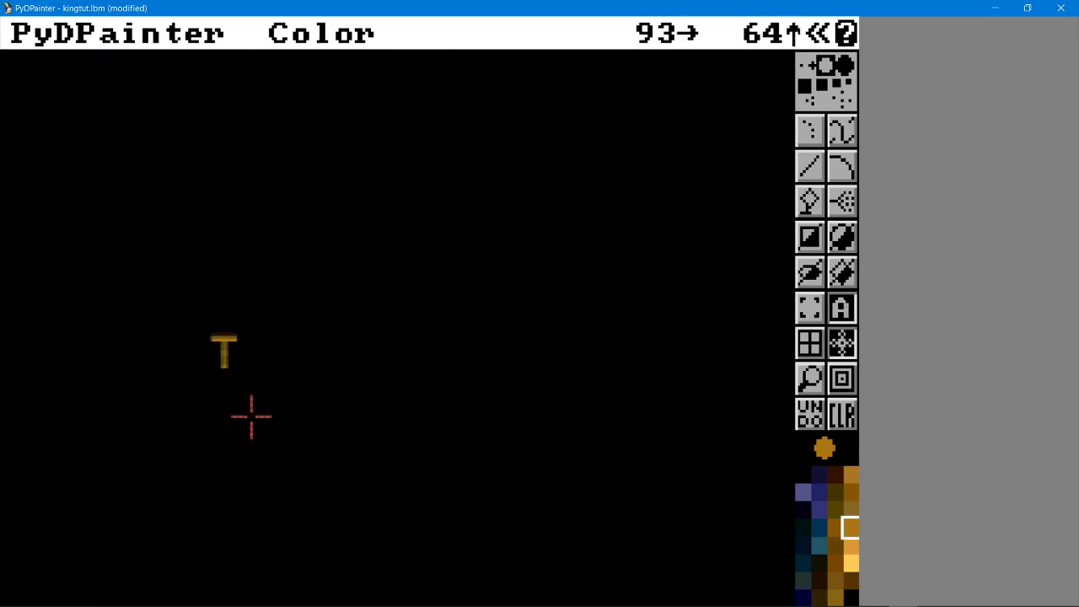
{"action": "type", "text": "EST"}
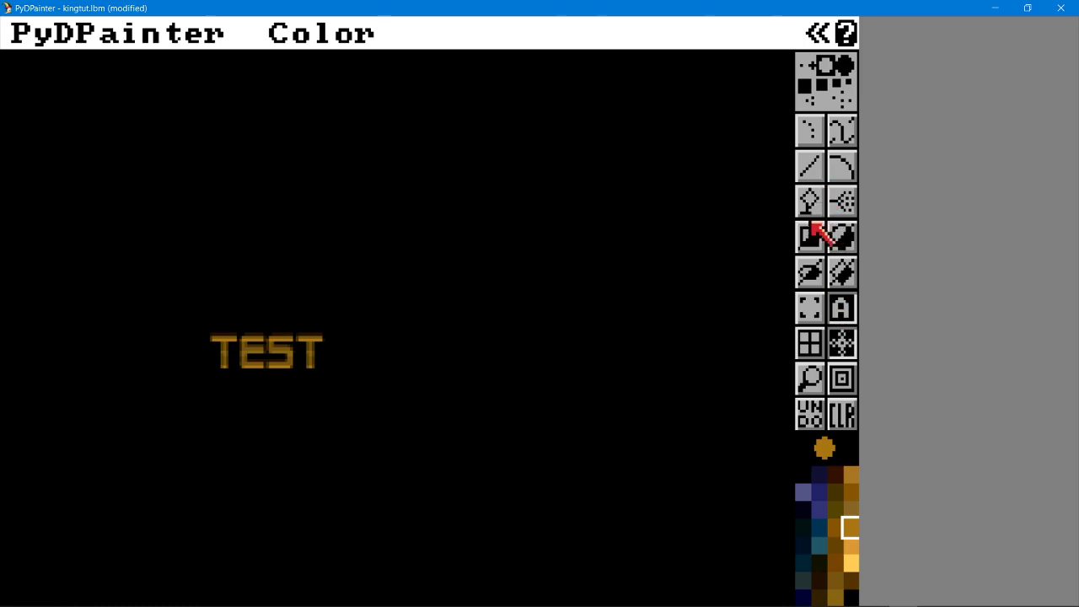
{"action": "mouse_move", "coordinate": [470, 34]}
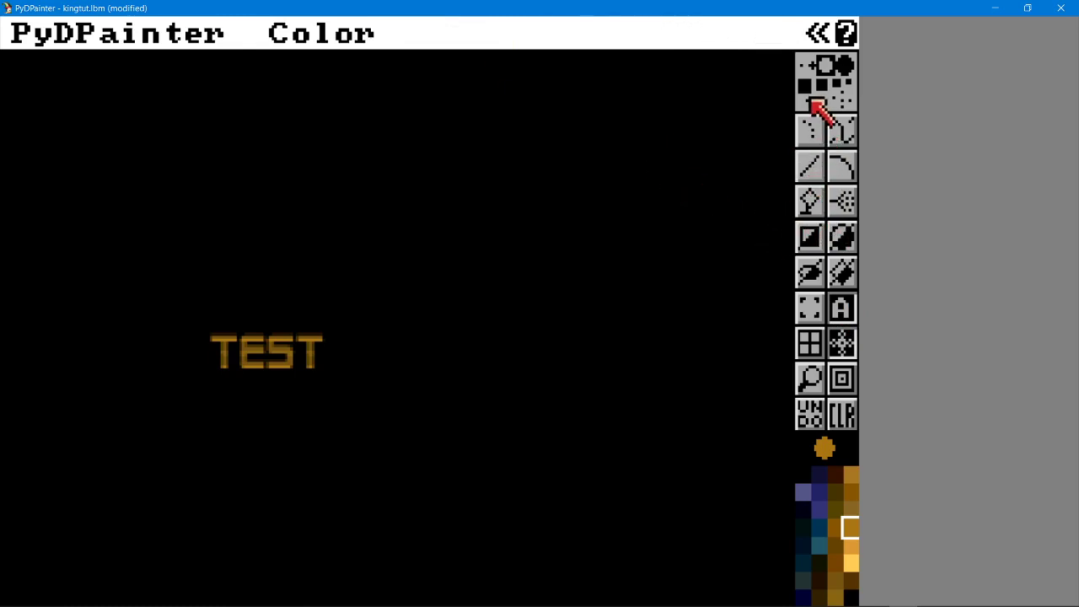
Step: Toggle the display to NTSC scanlines, then switch it to 1:1 pixel view
{"action": "left_click", "coordinate": [819, 37]}
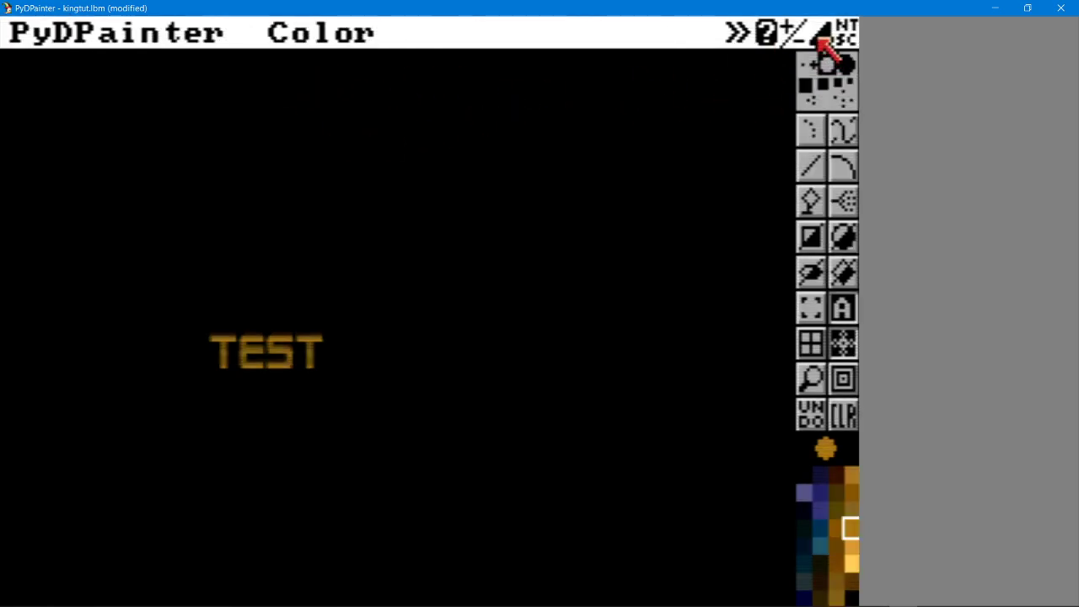
{"action": "left_click", "coordinate": [847, 33]}
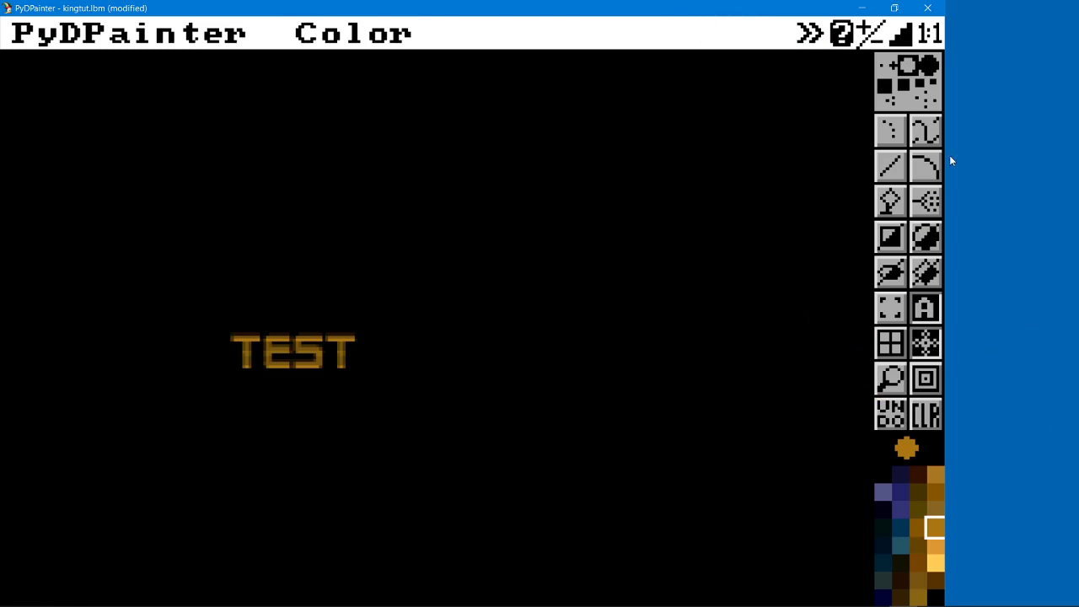
{"action": "mouse_move", "coordinate": [903, 593]}
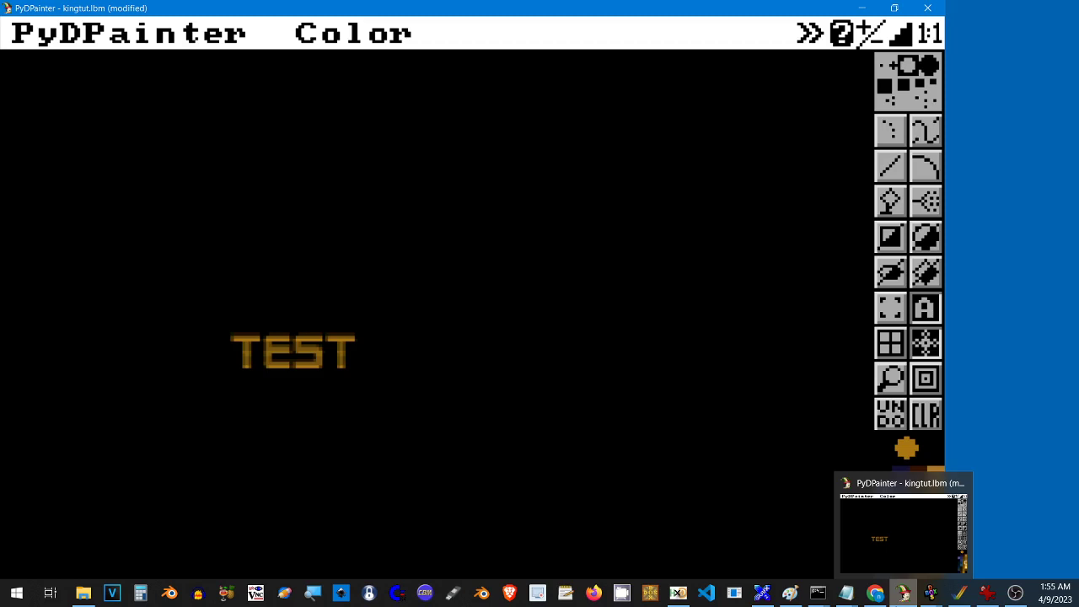
Step: Bring the VGAPaint DOSBox-X window to the front and pan the King Tut picture right and back left
{"action": "left_click", "coordinate": [929, 594]}
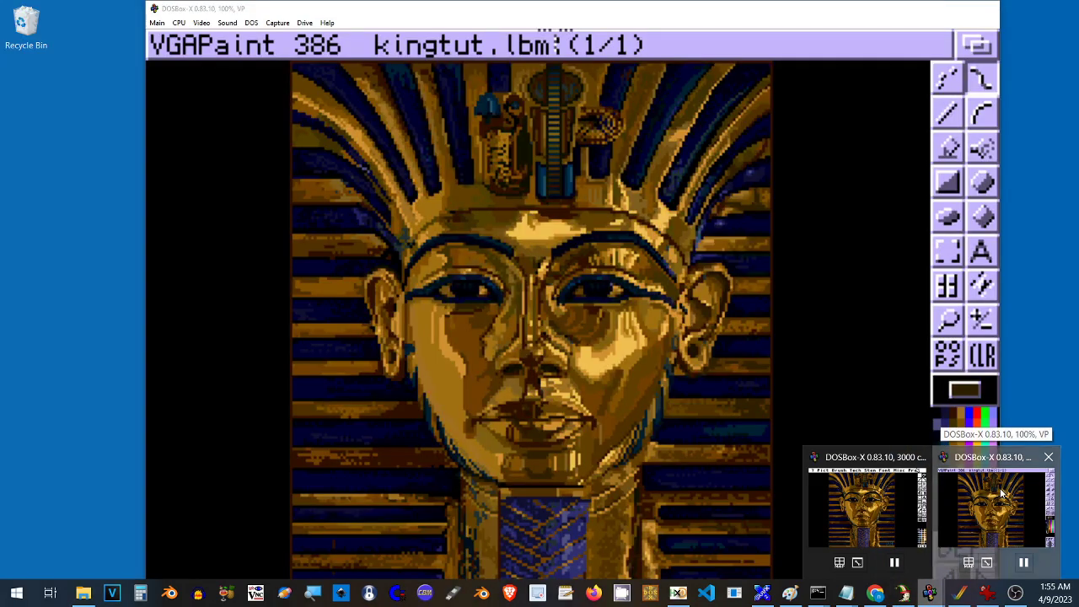
{"action": "left_click", "coordinate": [1002, 493]}
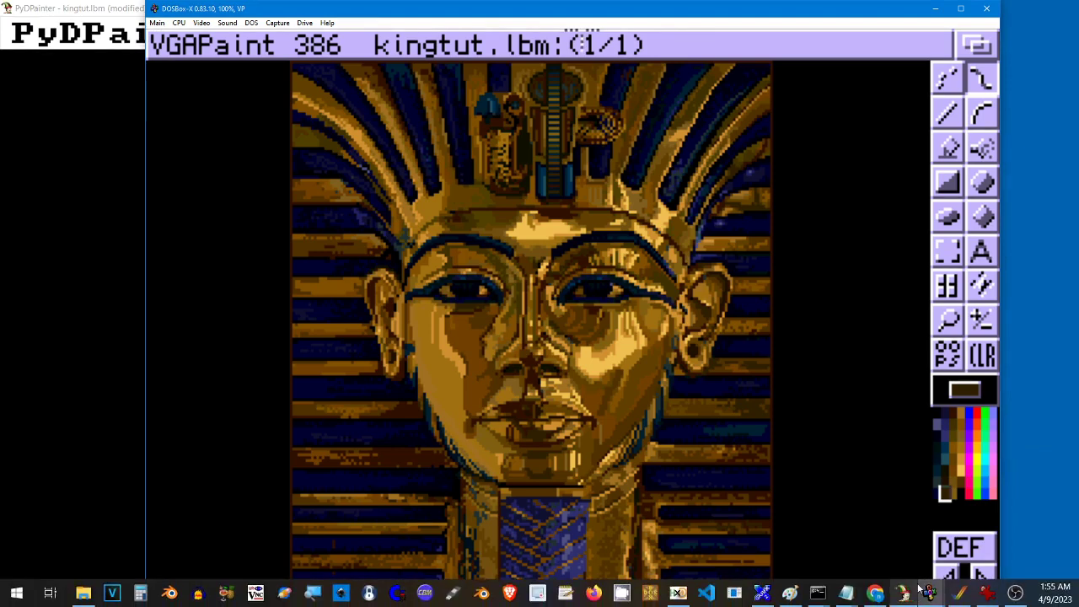
{"action": "left_click", "coordinate": [930, 594]}
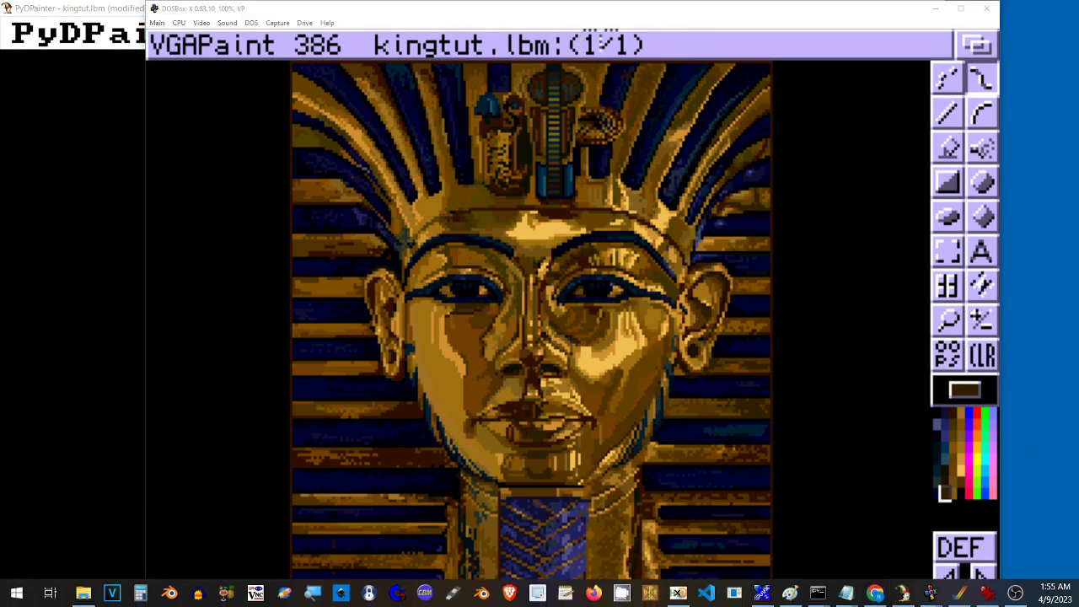
{"action": "mouse_move", "coordinate": [930, 594]}
{"action": "left_click", "coordinate": [1000, 504]}
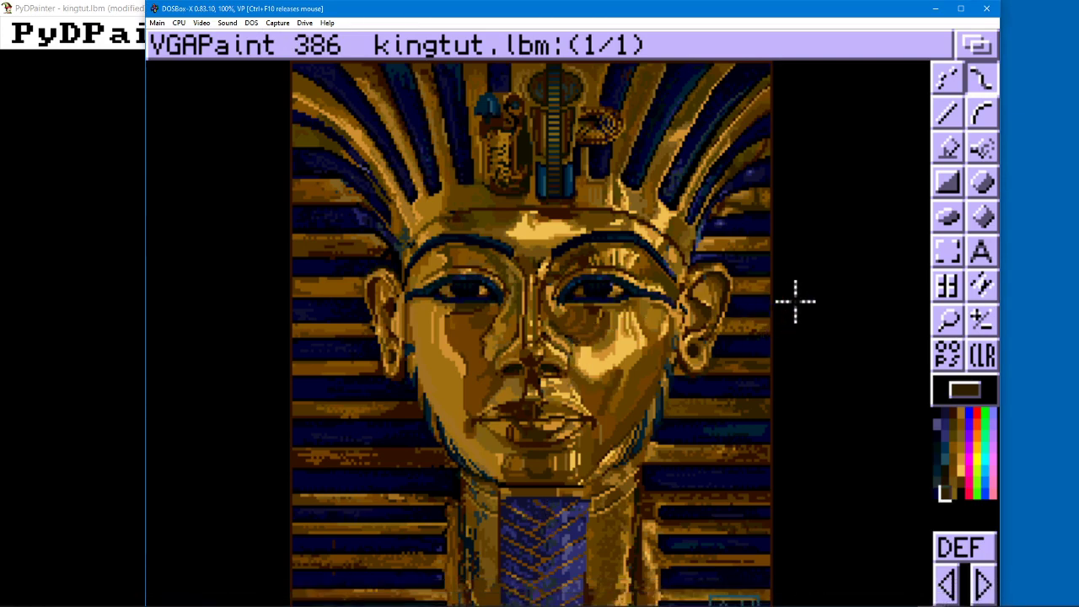
{"action": "key", "text": "Right"}
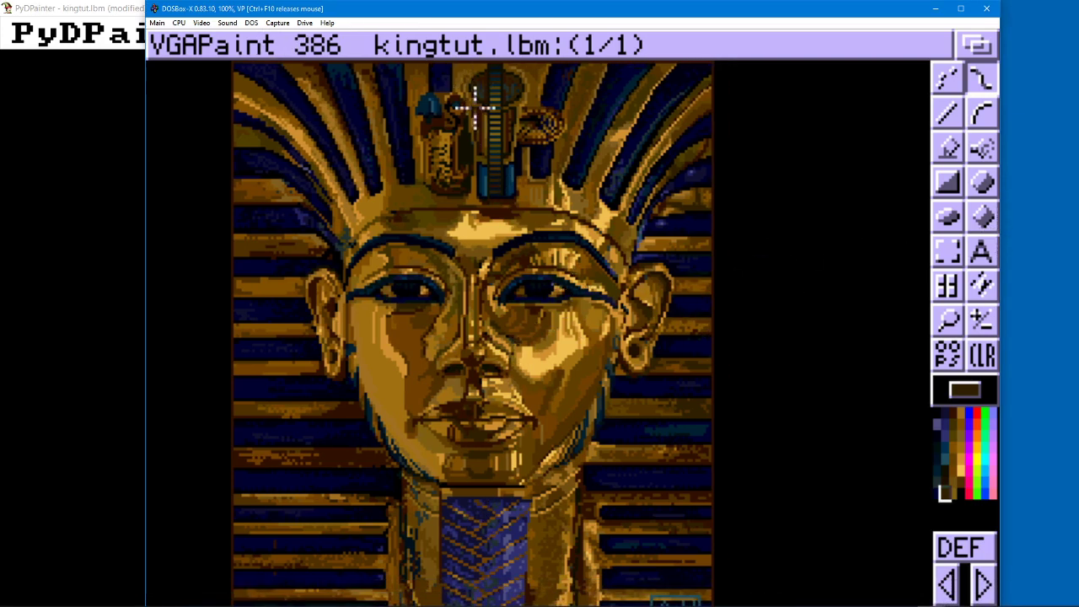
{"action": "key", "text": "Left"}
Step: View the About VGAPaint 386 screen from the Project menu, then dismiss it
{"action": "right_click", "coordinate": [216, 53]}
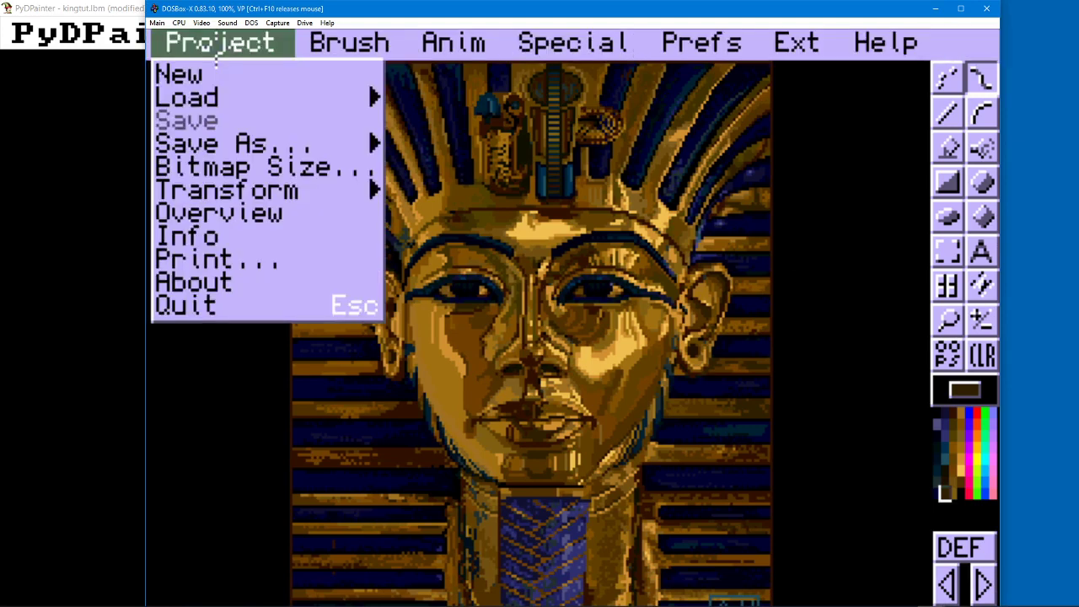
{"action": "left_click", "coordinate": [220, 296]}
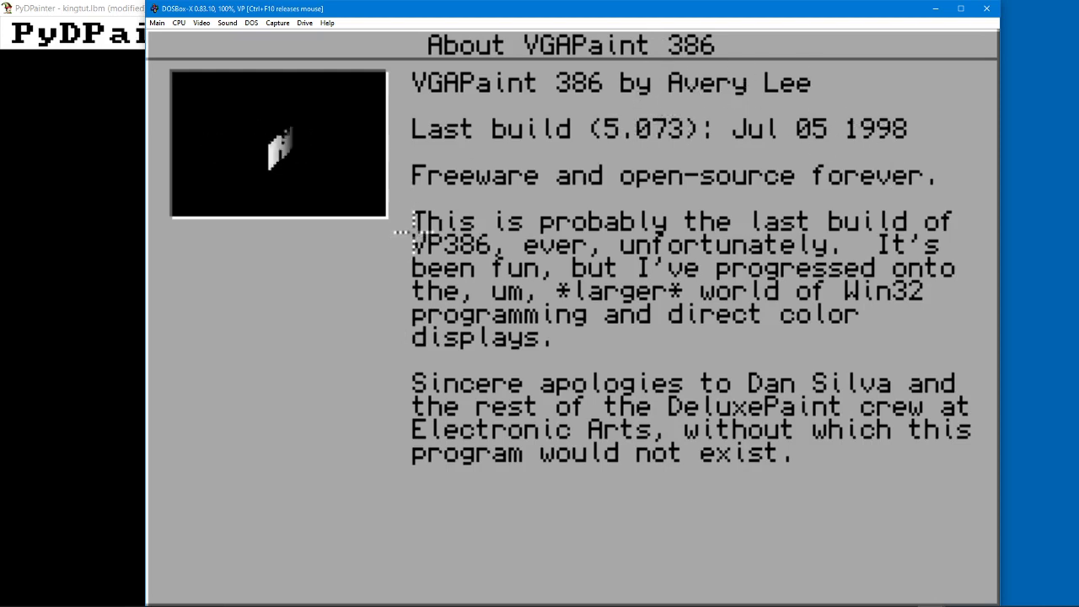
{"action": "left_click", "coordinate": [447, 277]}
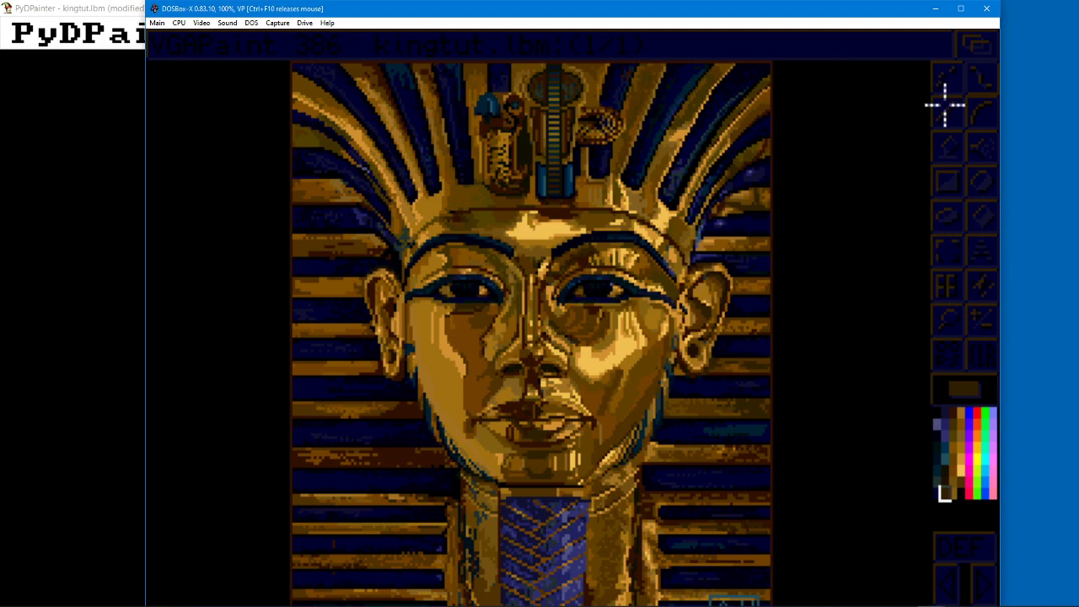
Step: Pan the King Tut picture, release the mouse with Ctrl+F10, and close DOSBox-X
{"action": "key", "text": "Right"}
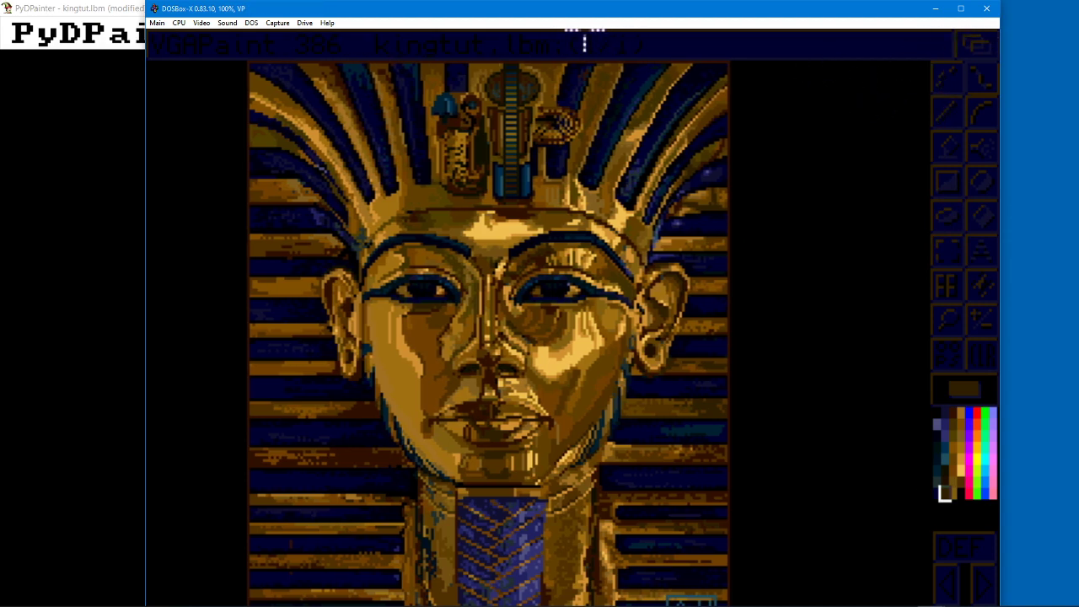
{"action": "key", "text": "alt+Tab"}
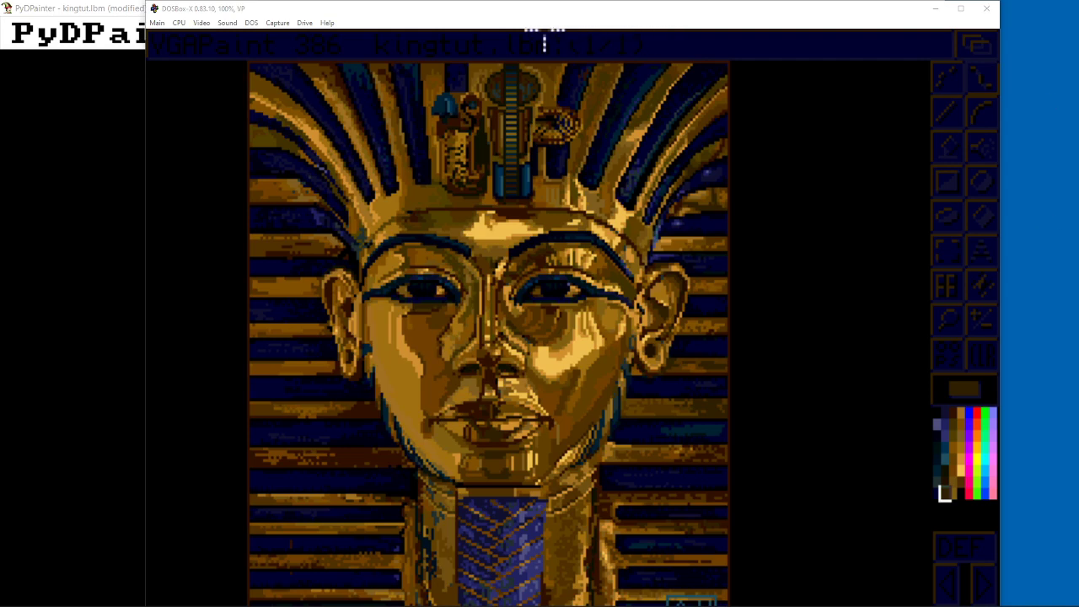
{"action": "left_click", "coordinate": [544, 40]}
{"action": "key", "text": "ctrl+F10"}
{"action": "left_click", "coordinate": [983, 8]}
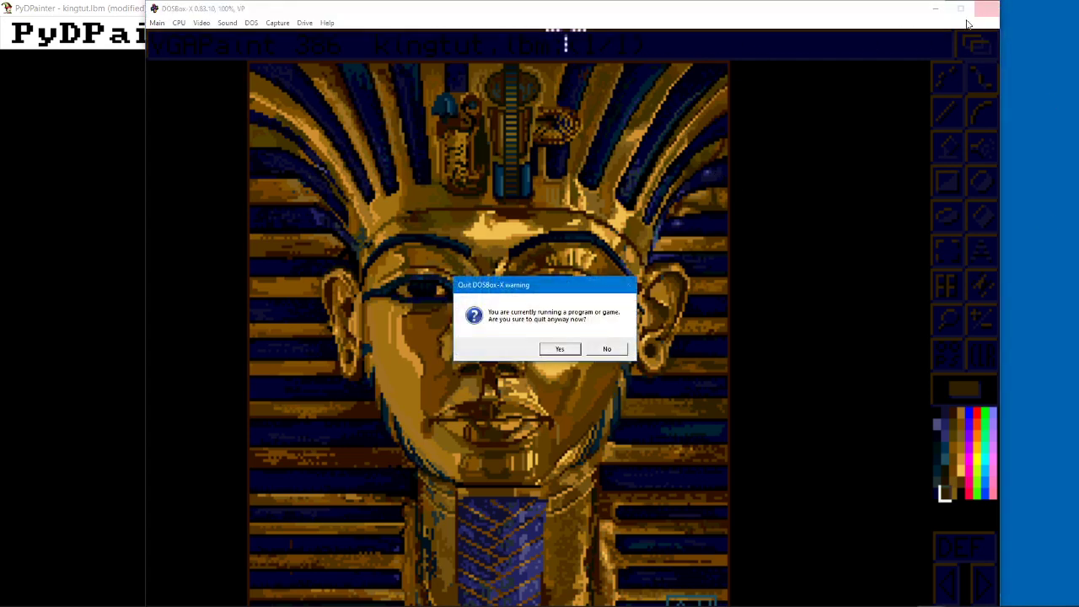
Step: Confirm quitting DOSBox-X, then bring up GrafX2 and drag its window left over PyDPainter
{"action": "left_click", "coordinate": [560, 349]}
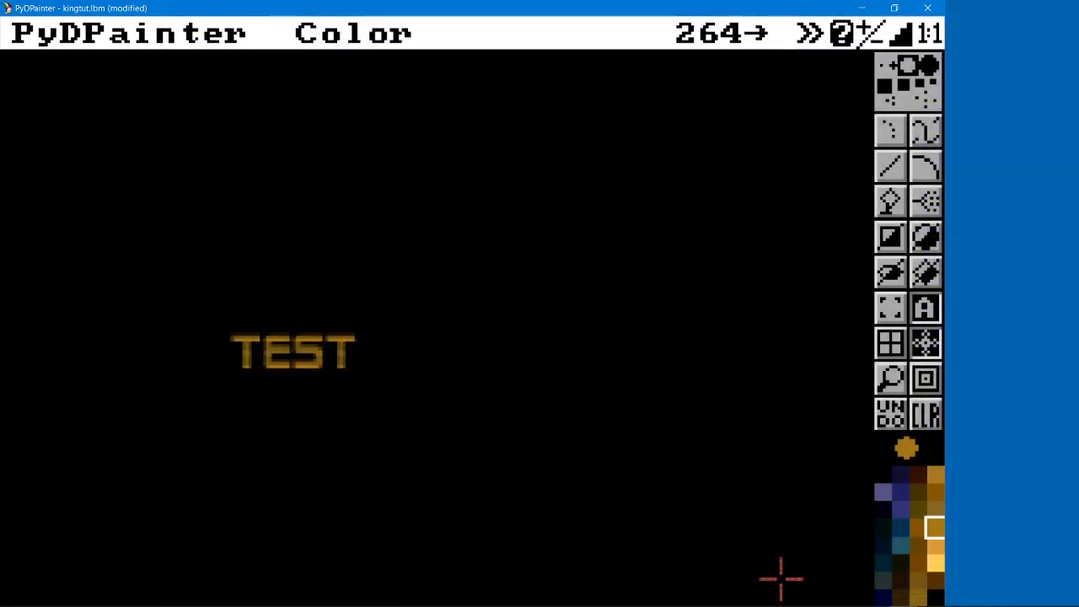
{"action": "mouse_move", "coordinate": [789, 593]}
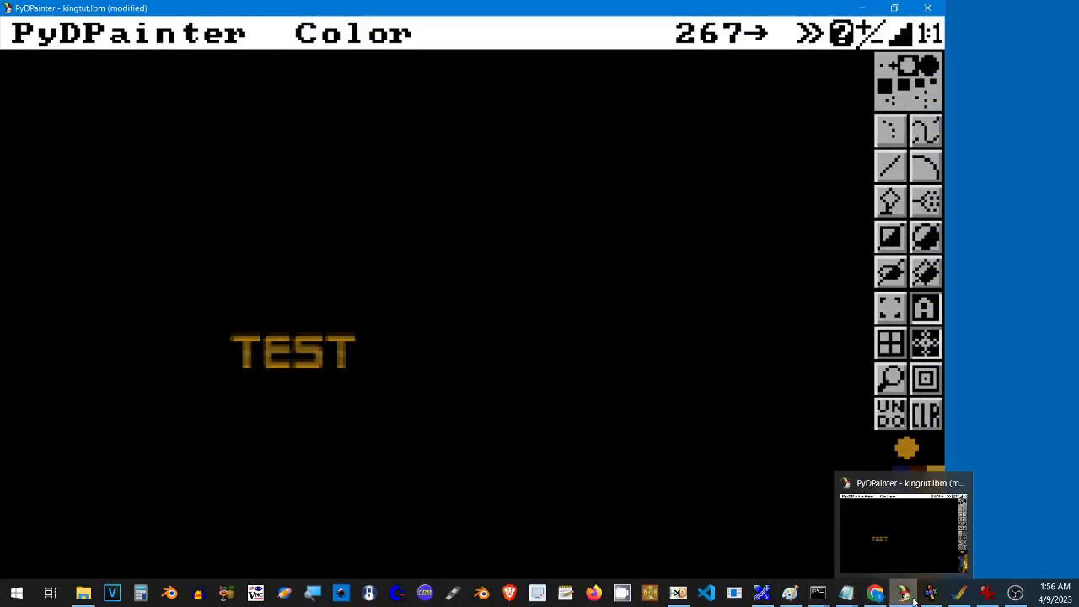
{"action": "mouse_move", "coordinate": [959, 593]}
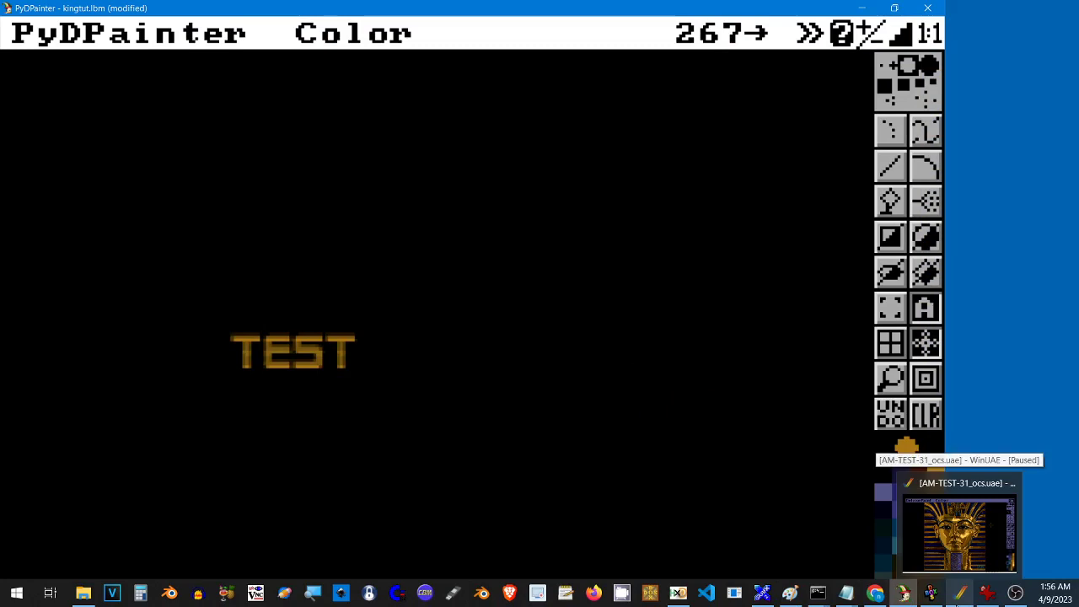
{"action": "left_click", "coordinate": [764, 597]}
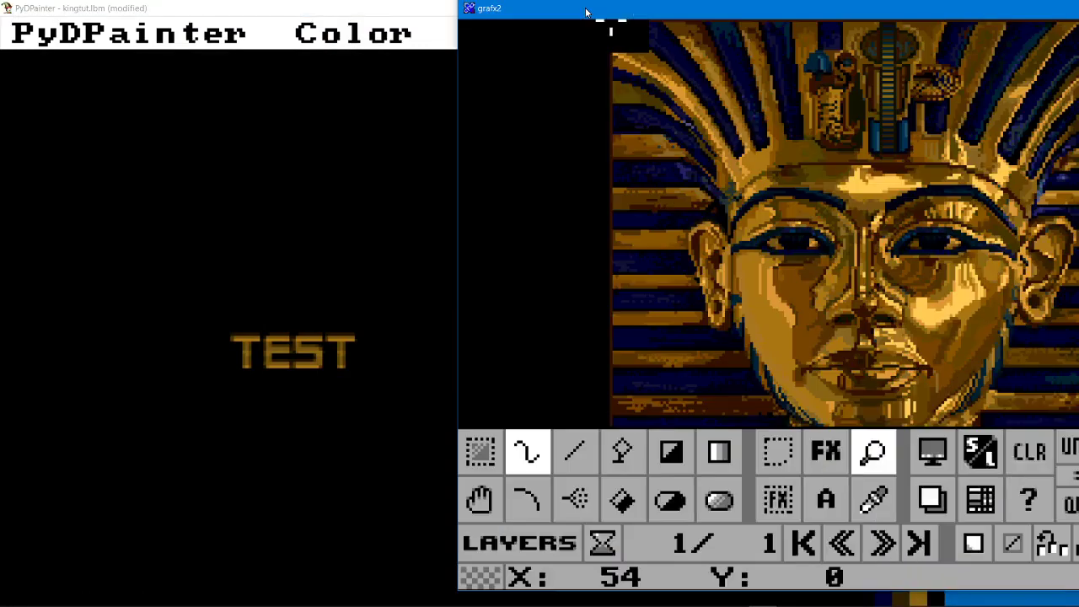
{"action": "left_click_drag", "start_coordinate": [610, 24], "coordinate": [250, 22]}
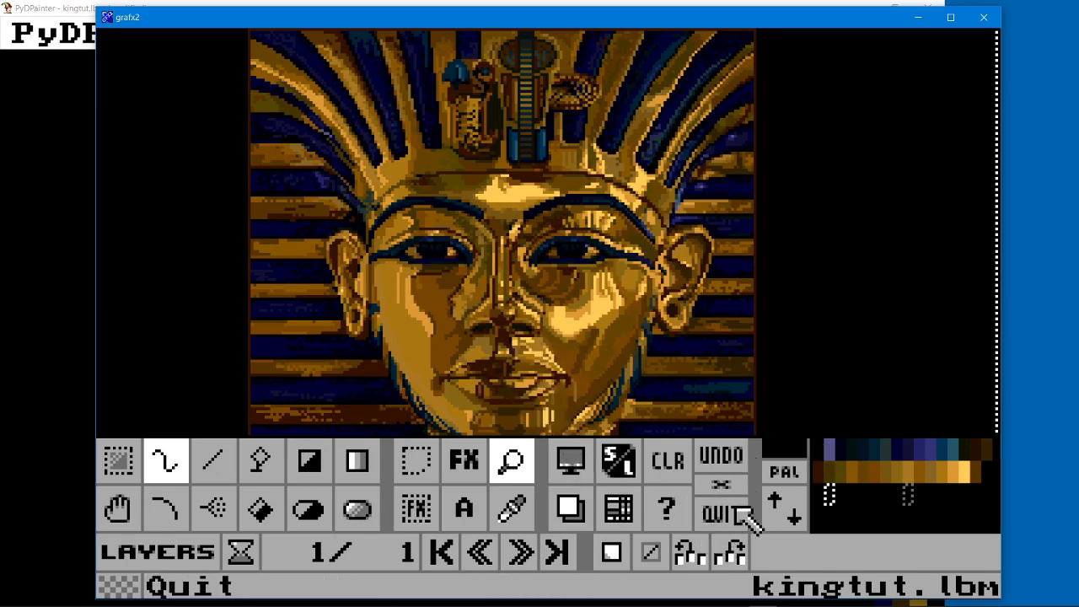
Step: Open GrafX2's Save picture dialog for kingtut.lbm and browse the formats, leaving lbm selected
{"action": "left_click", "coordinate": [613, 457]}
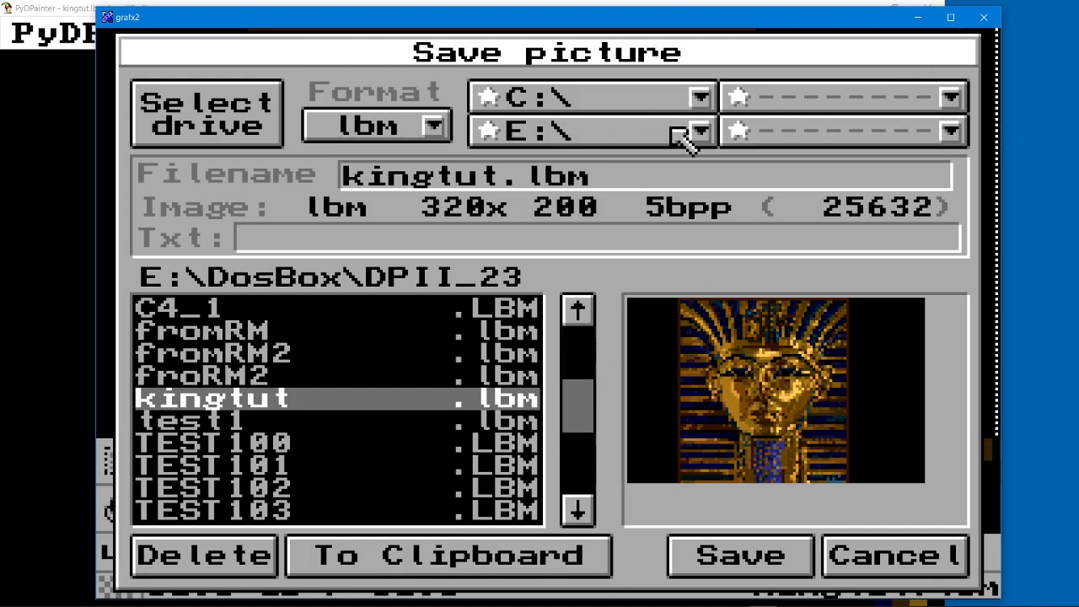
{"action": "left_click", "coordinate": [433, 126]}
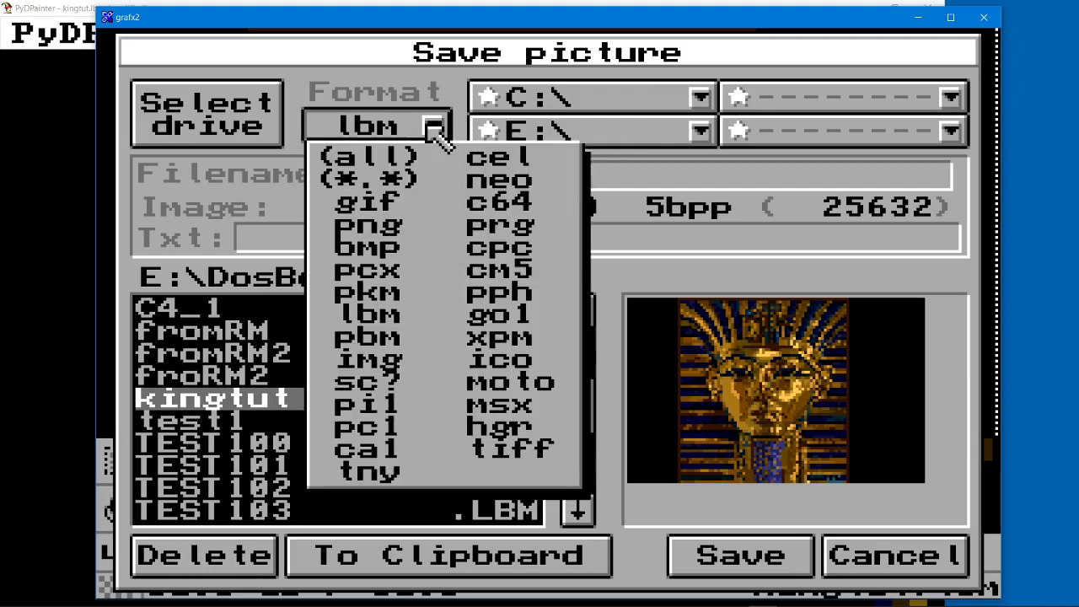
{"action": "left_click", "coordinate": [436, 133]}
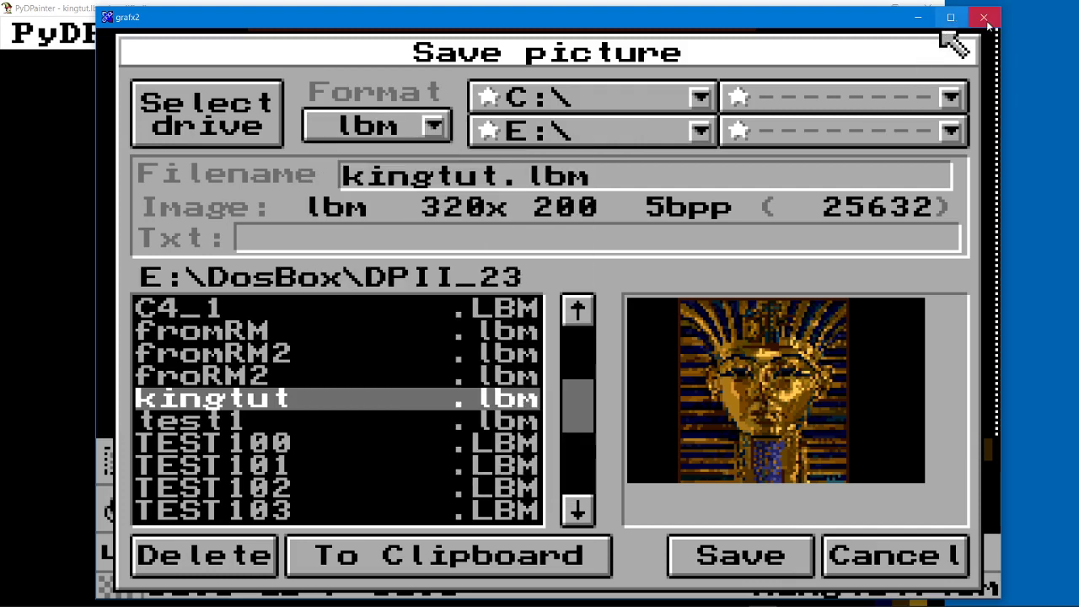
Step: Close GrafX2 without saving to reveal PyDPainter's orange TEST canvas
{"action": "left_click", "coordinate": [917, 17]}
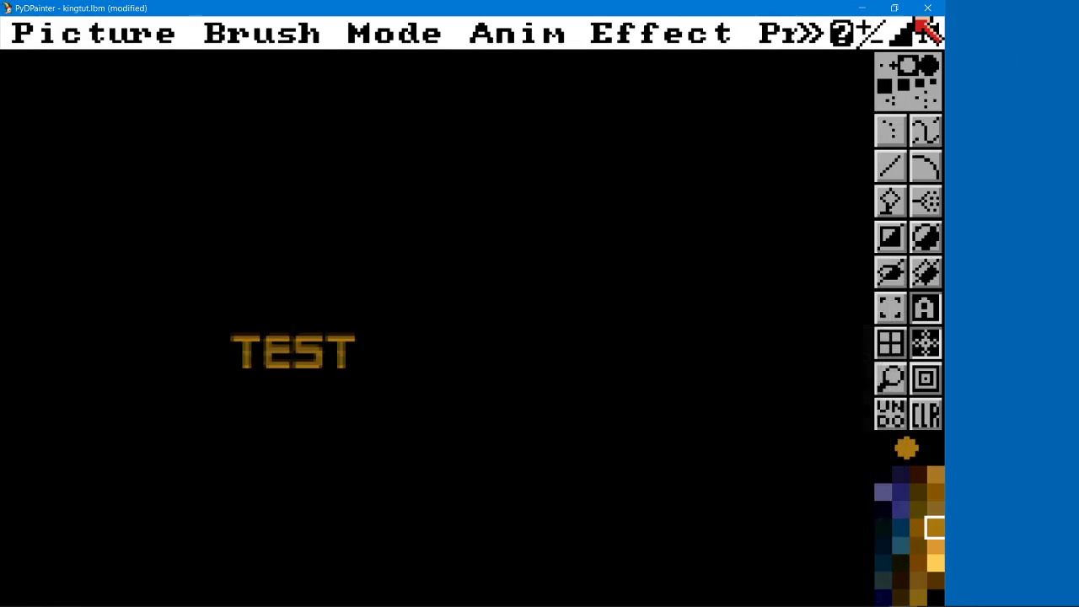